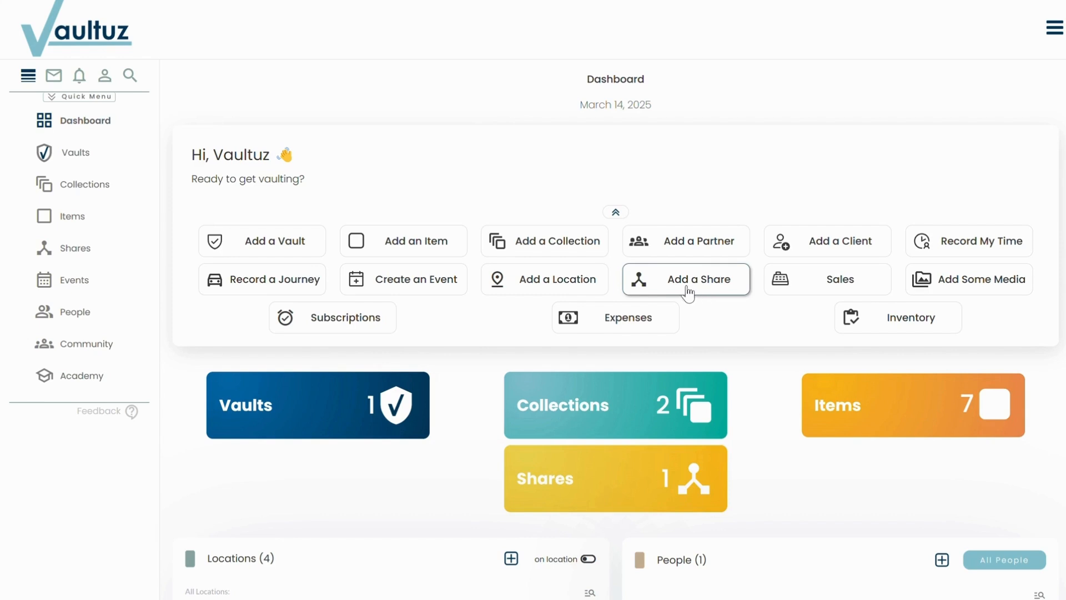
# Step: Open the My Shares page from the dashboard
pyautogui.click(81, 97)
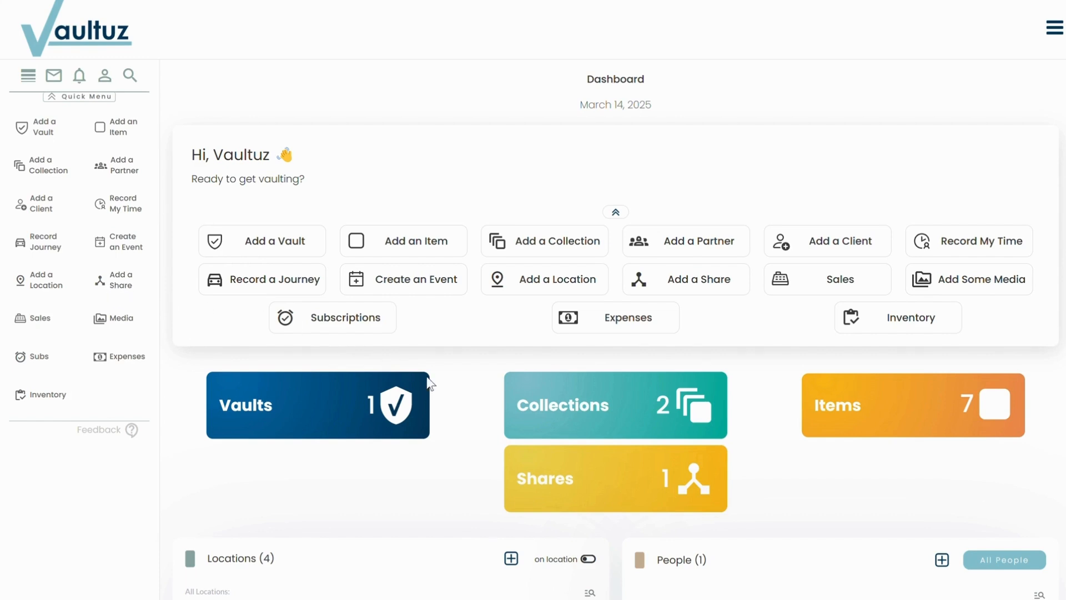
pyautogui.click(647, 481)
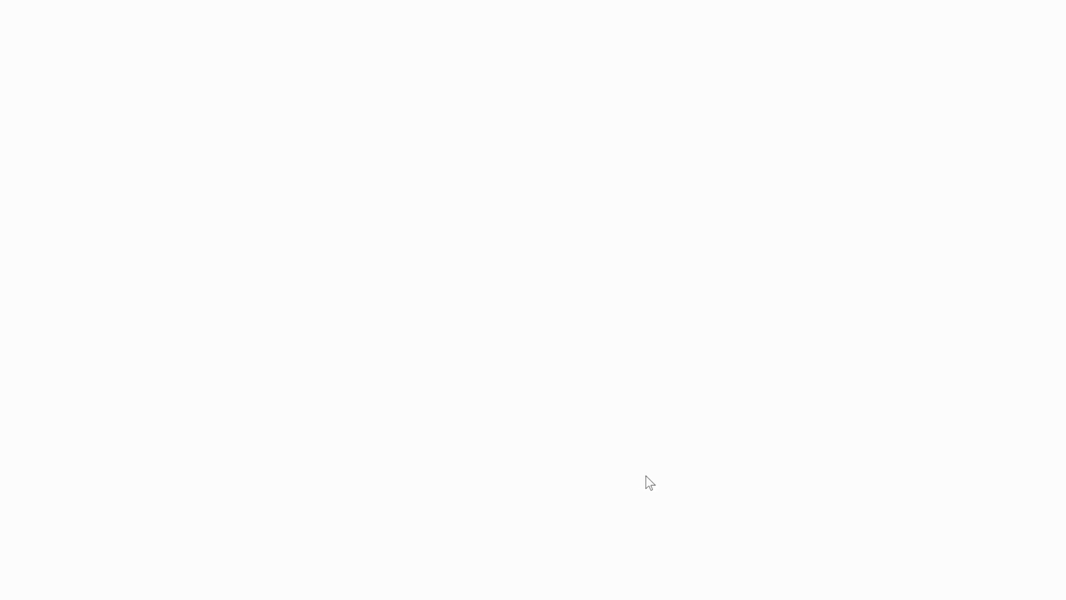
pyautogui.click(636, 451)
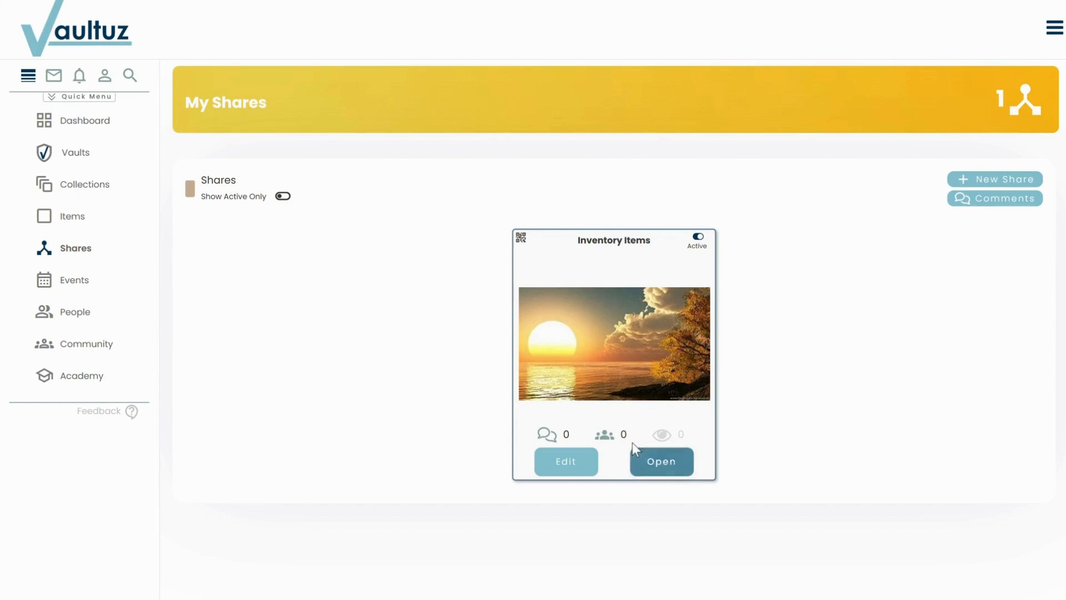
# Step: Create a new share titled "My New Share", leaving the greeting title and intro blank
pyautogui.click(1001, 177)
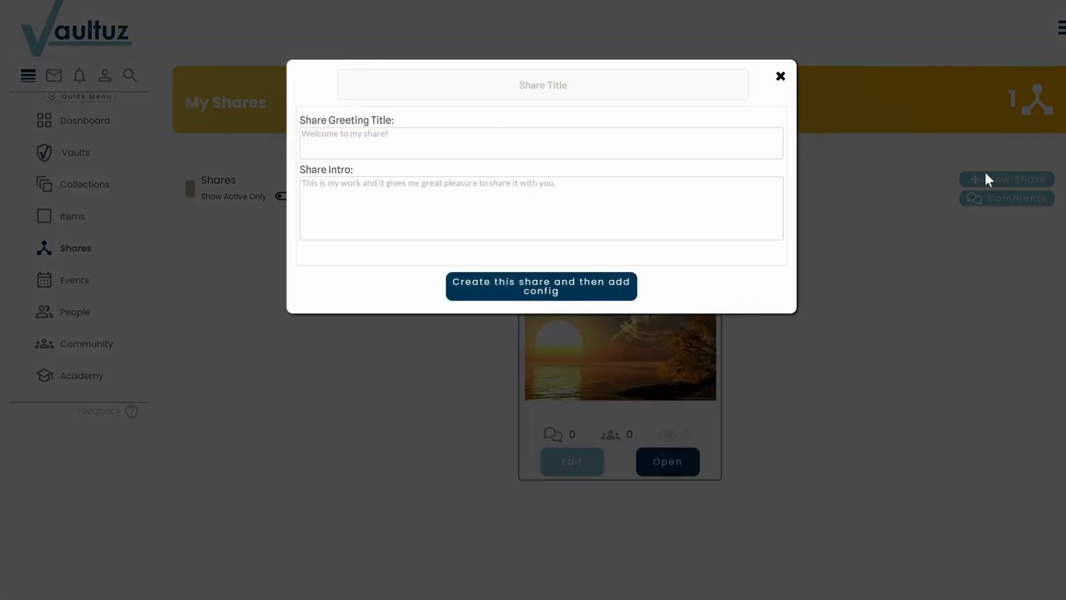
pyautogui.click(484, 96)
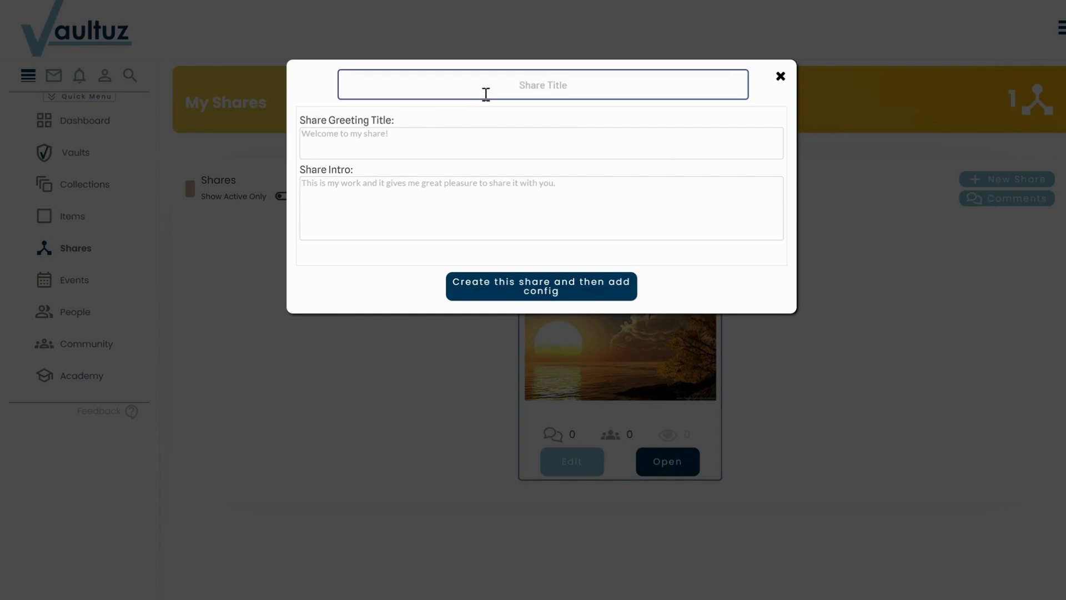
pyautogui.write('My New Share')
pyautogui.click(447, 144)
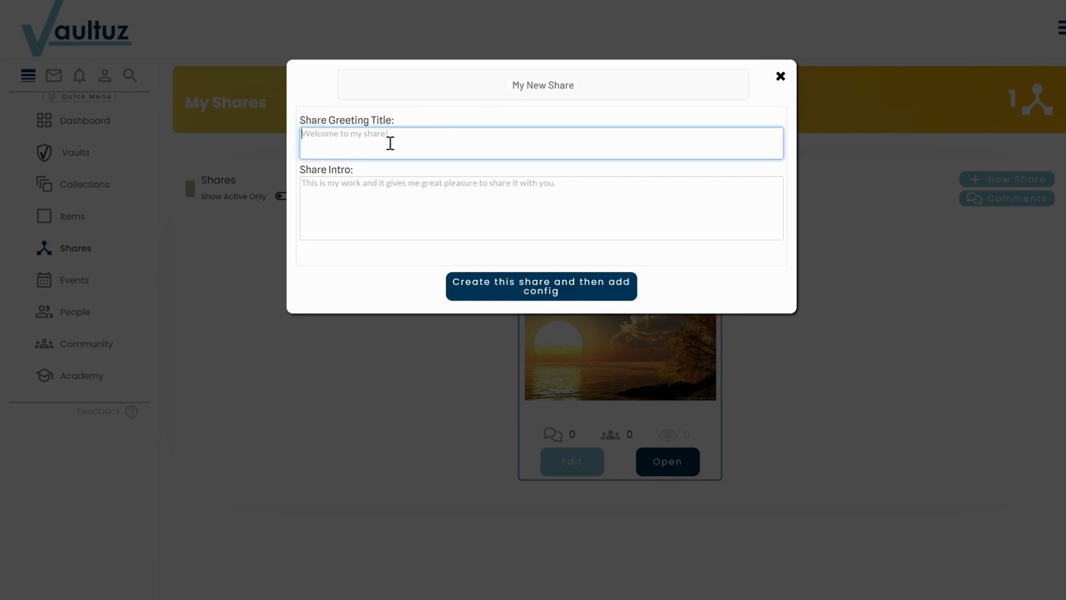
pyautogui.click(378, 196)
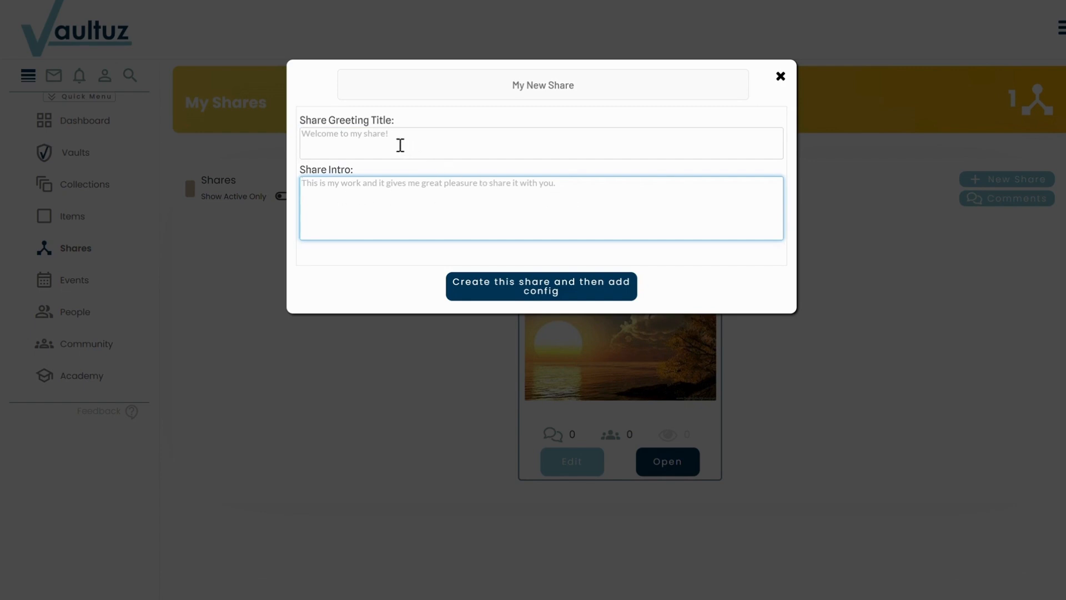
pyautogui.click(515, 293)
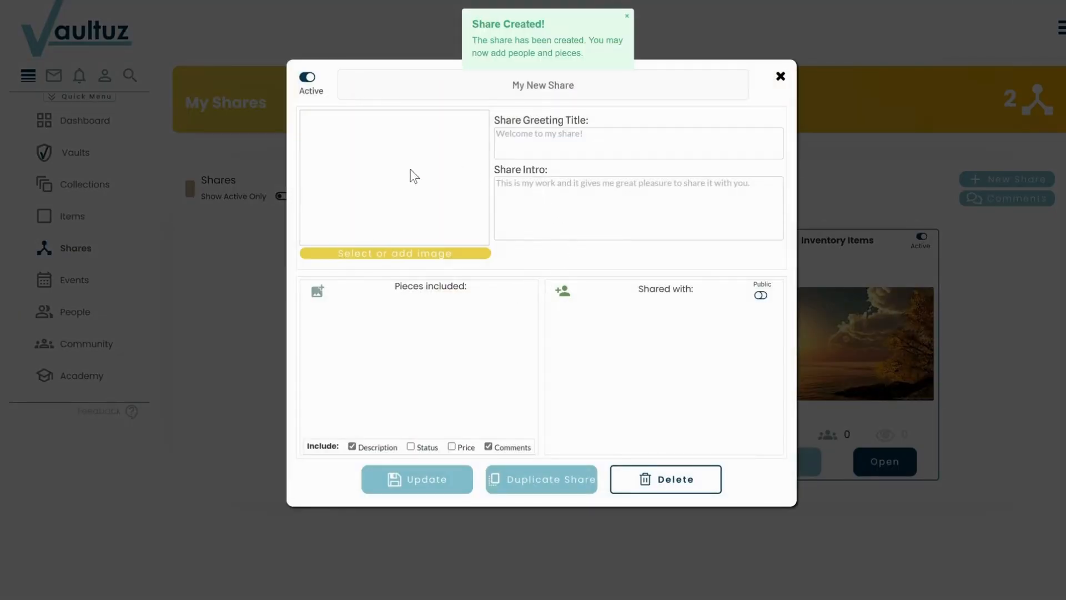
# Step: Set the share's cover image to the purple mountain sunrise photo from the media library
pyautogui.click(370, 253)
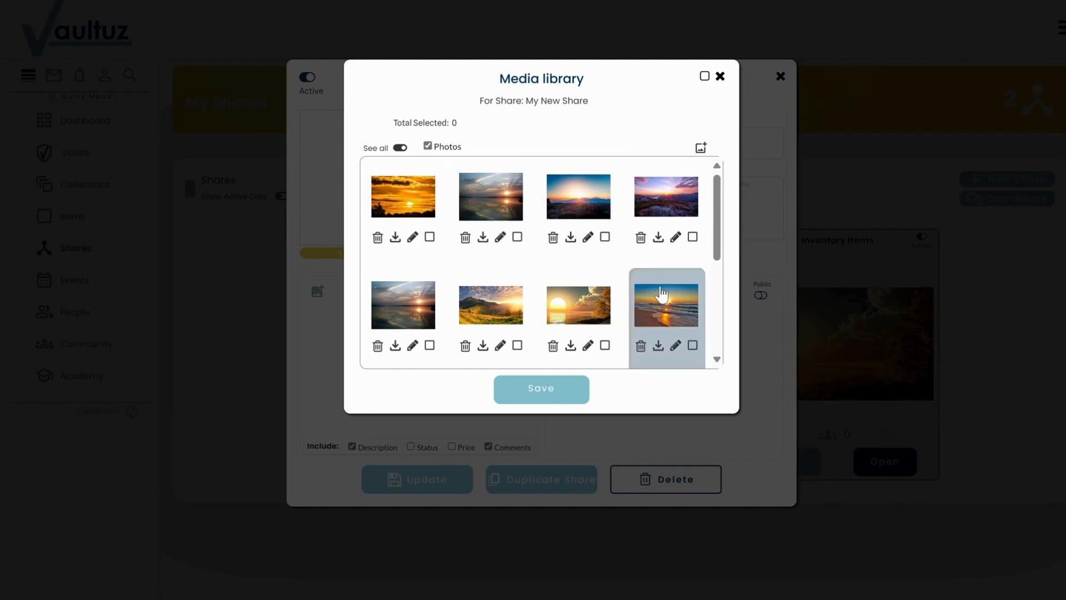
pyautogui.click(693, 236)
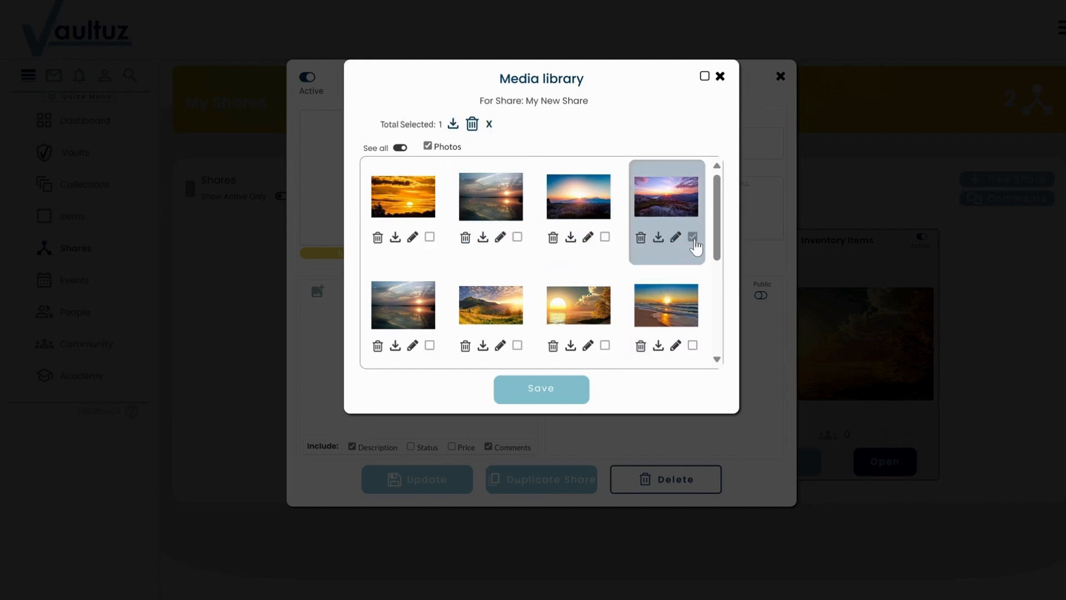
pyautogui.click(526, 390)
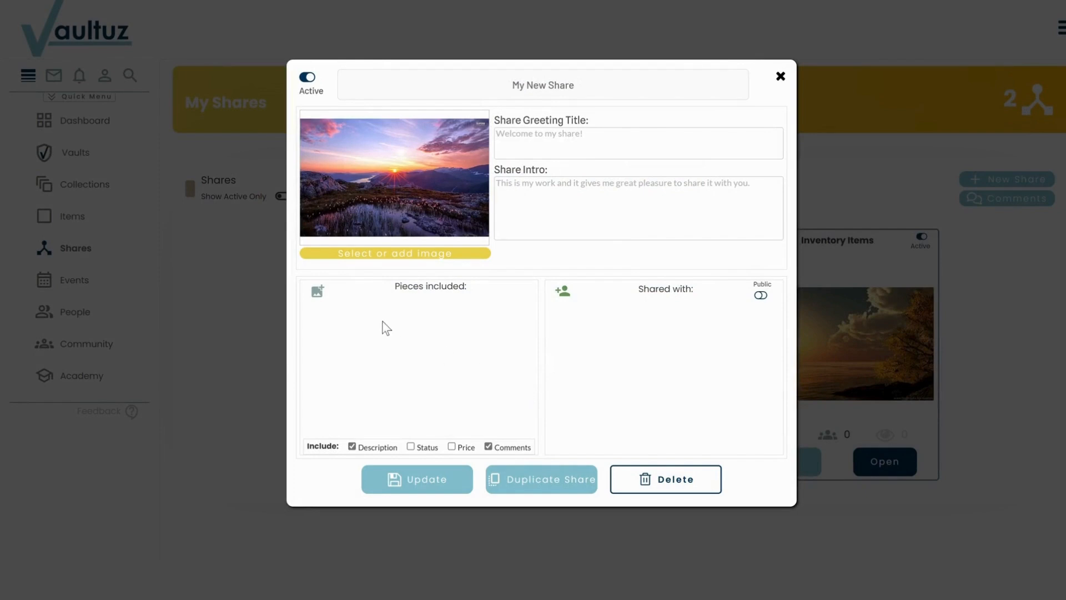
# Step: Add the item "At the end of day" with its single image to the share's included pieces
pyautogui.click(316, 291)
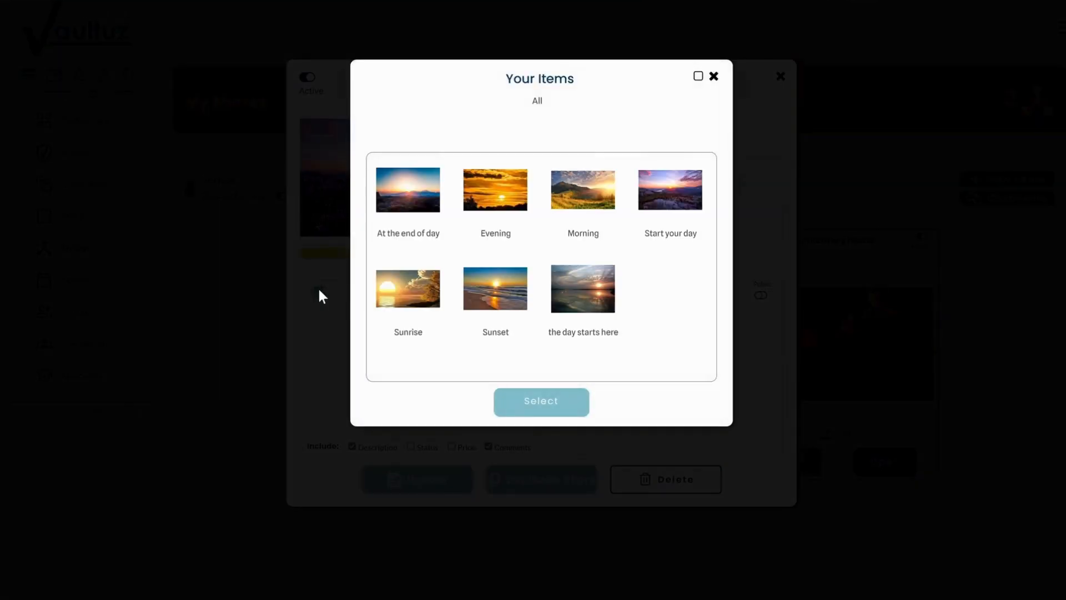
pyautogui.click(407, 218)
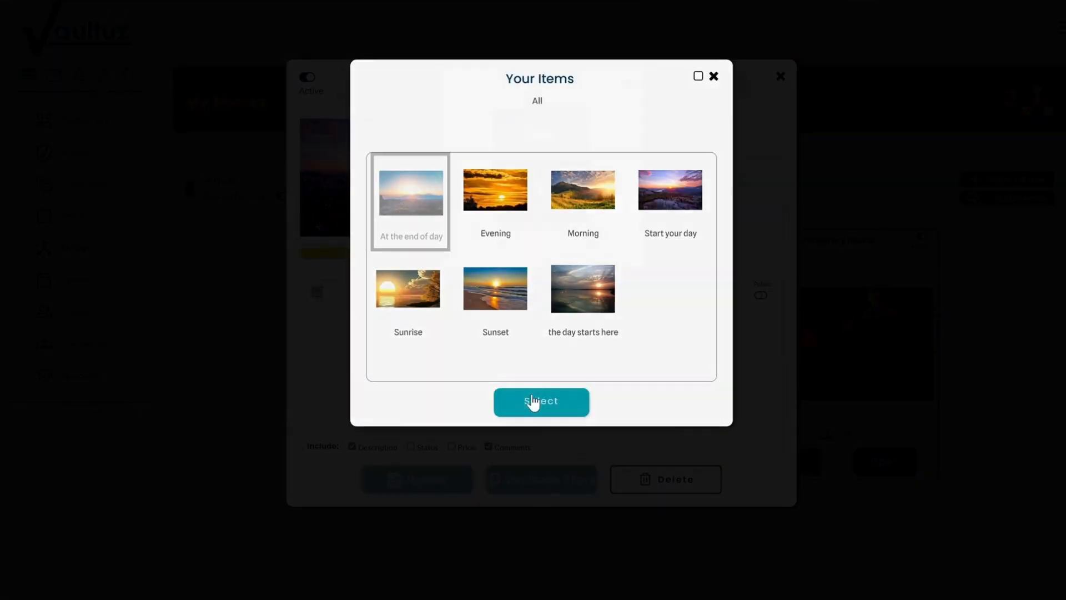
pyautogui.click(533, 402)
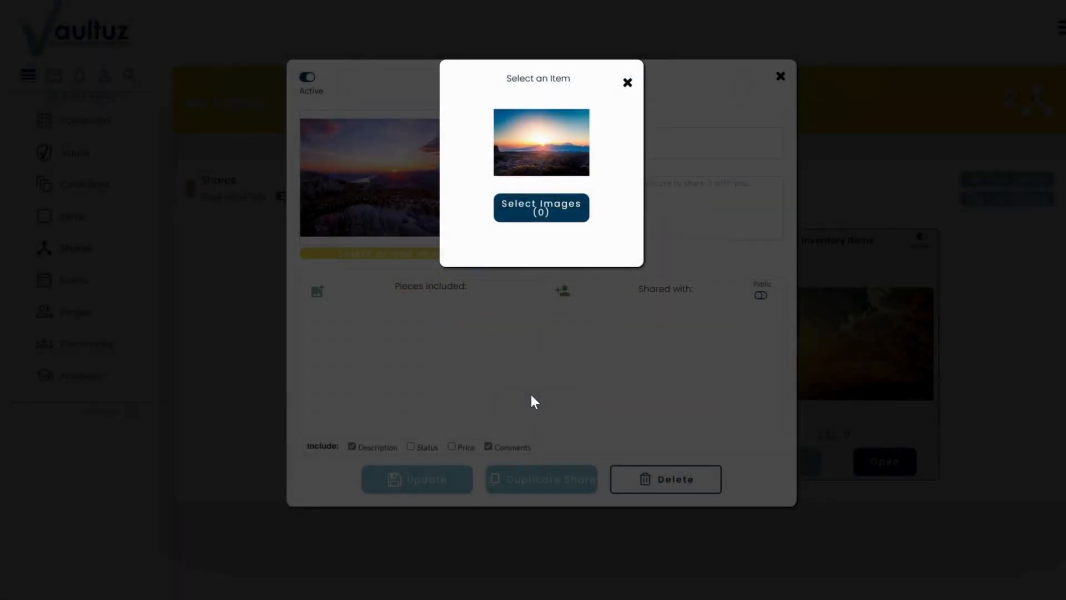
pyautogui.click(542, 214)
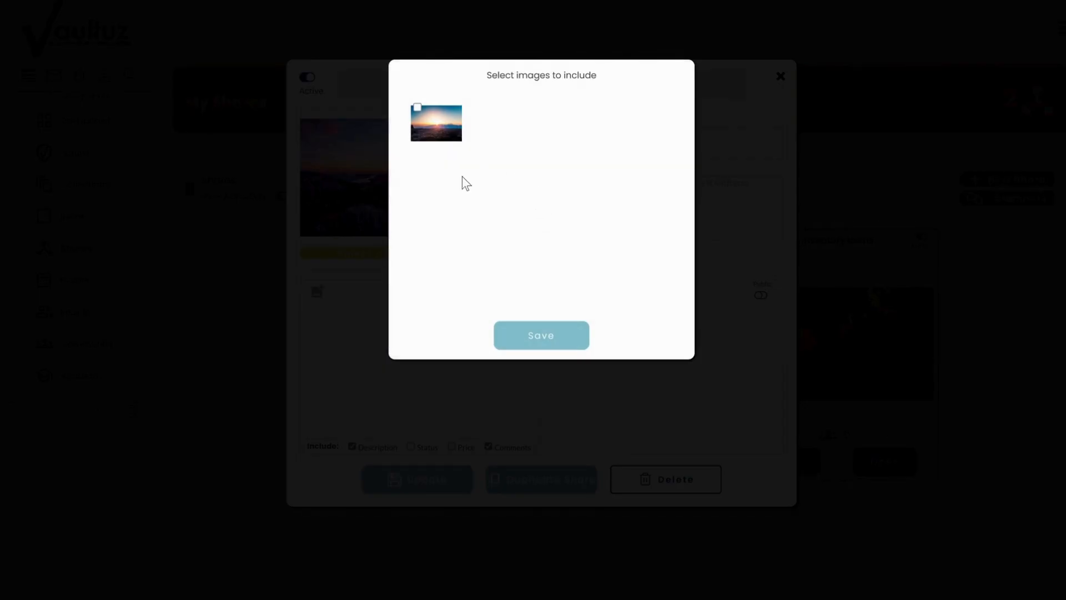
pyautogui.click(418, 107)
pyautogui.click(547, 337)
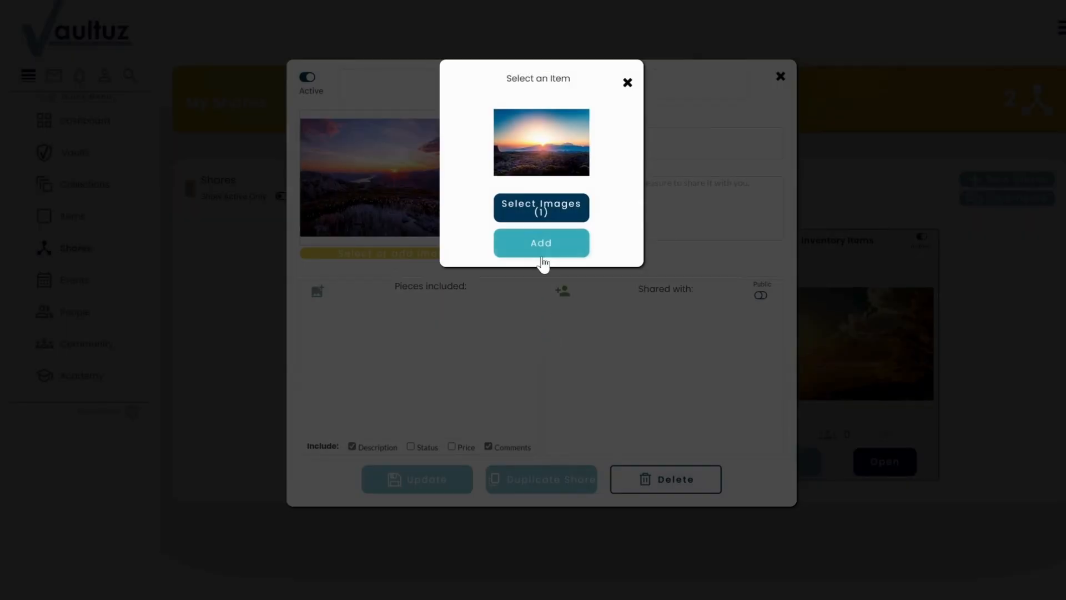
pyautogui.click(542, 256)
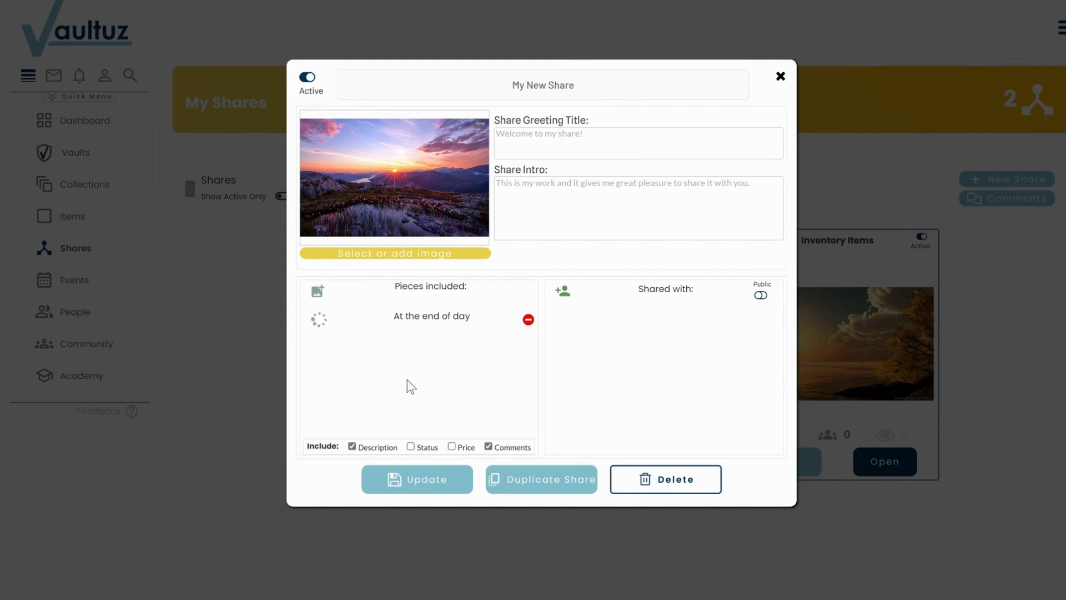
# Step: Add the item "Evening" with both of its images to the share's included pieces
pyautogui.click(317, 291)
pyautogui.click(499, 205)
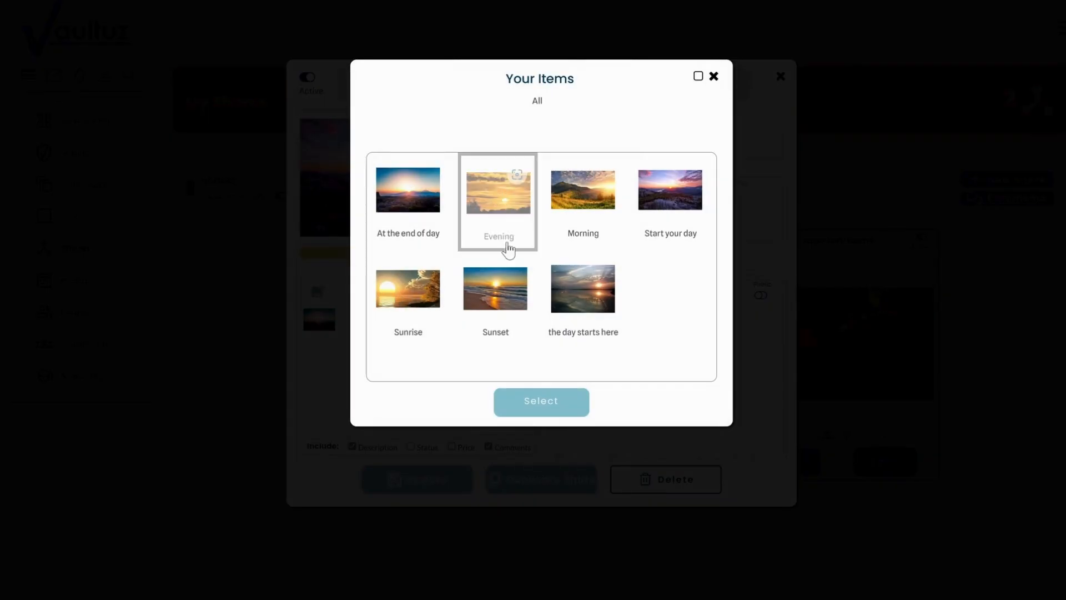
pyautogui.click(527, 395)
pyautogui.click(529, 213)
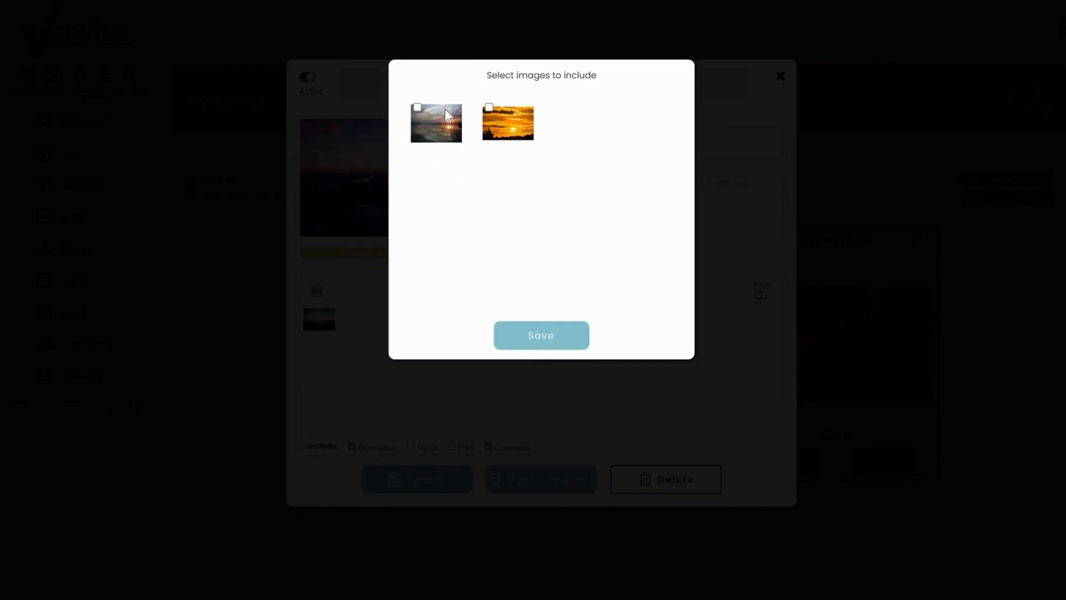
pyautogui.click(499, 115)
pyautogui.click(418, 114)
pyautogui.click(544, 341)
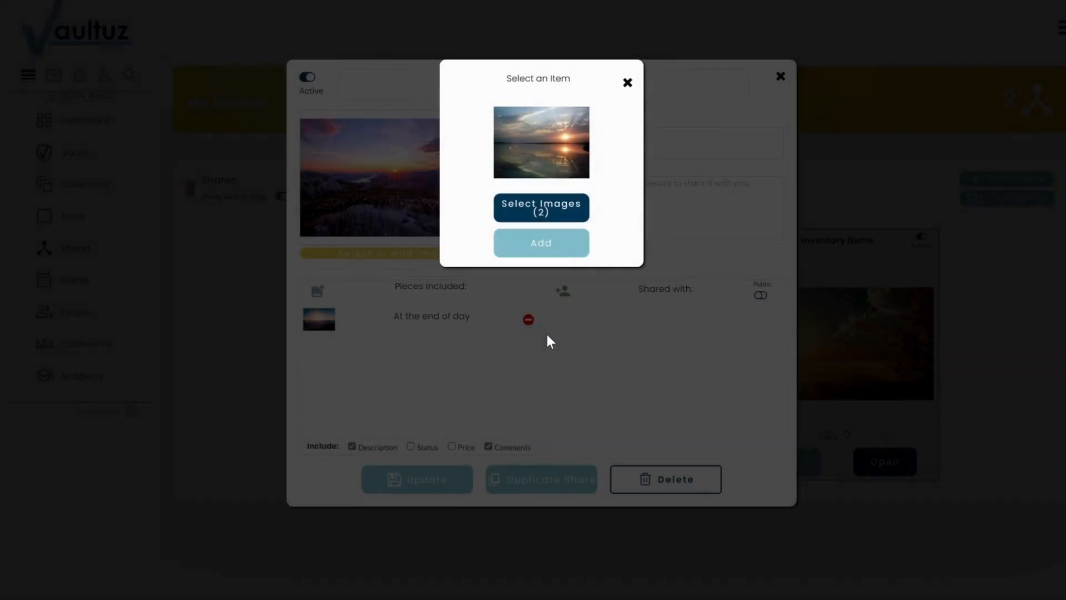
pyautogui.click(552, 244)
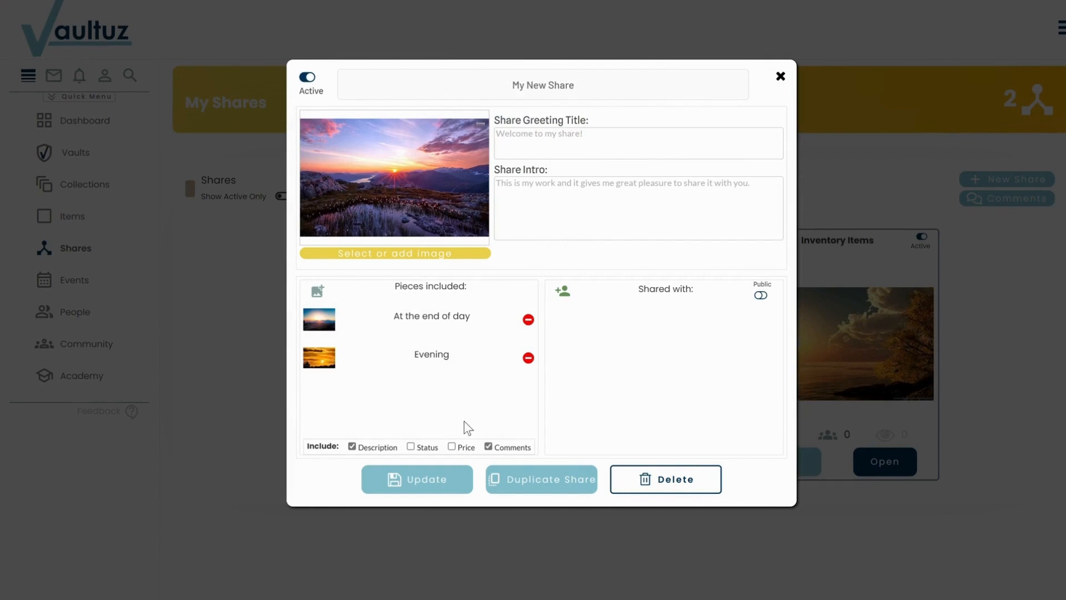
# Step: Add the item "Morning" with its image to the share's included pieces
pyautogui.click(317, 292)
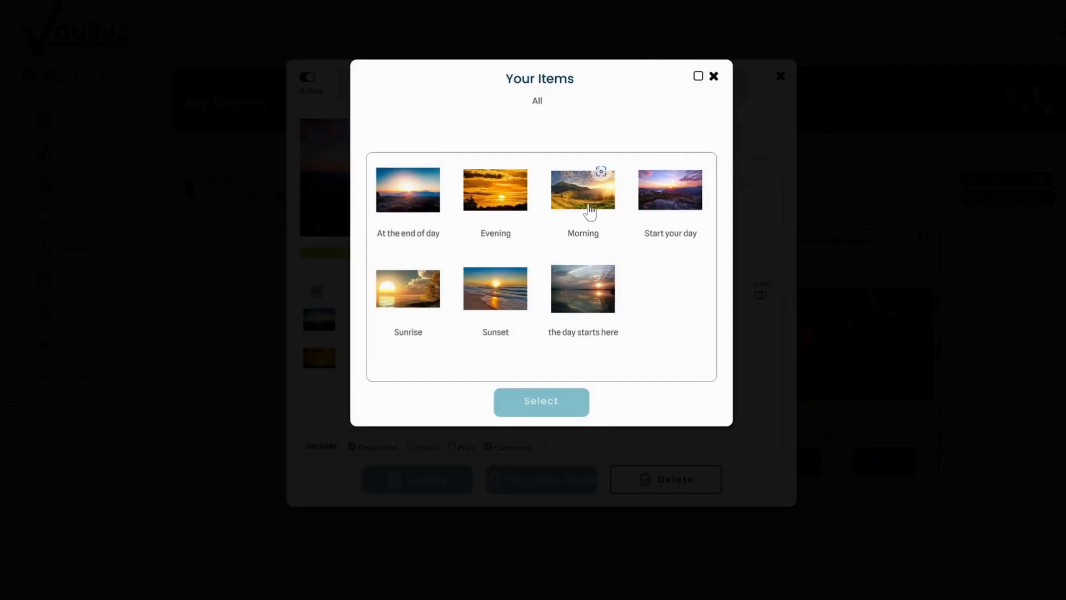
pyautogui.click(590, 209)
pyautogui.click(535, 410)
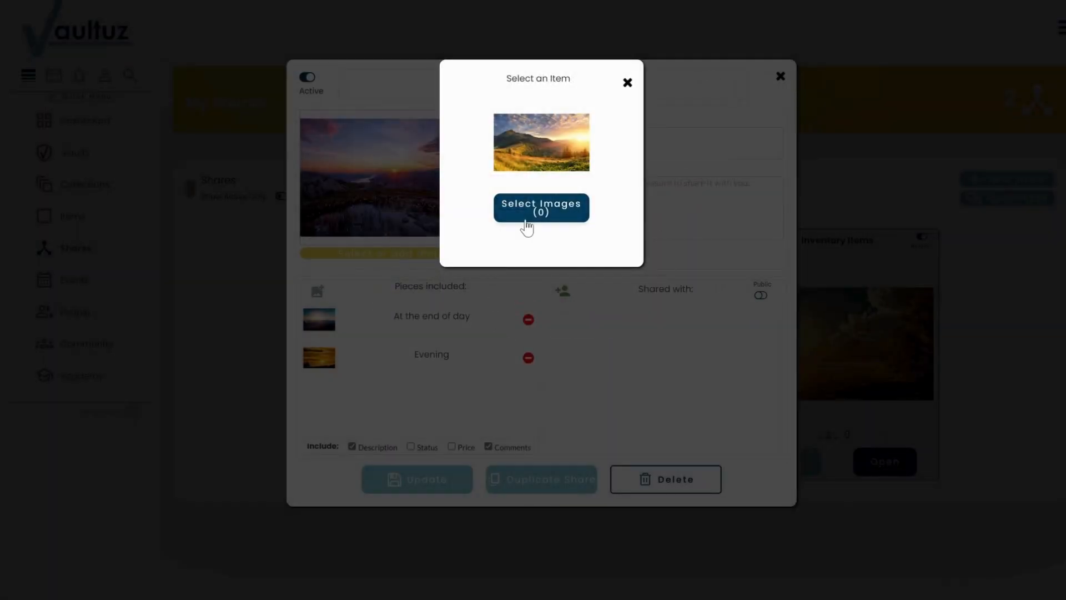
pyautogui.click(527, 218)
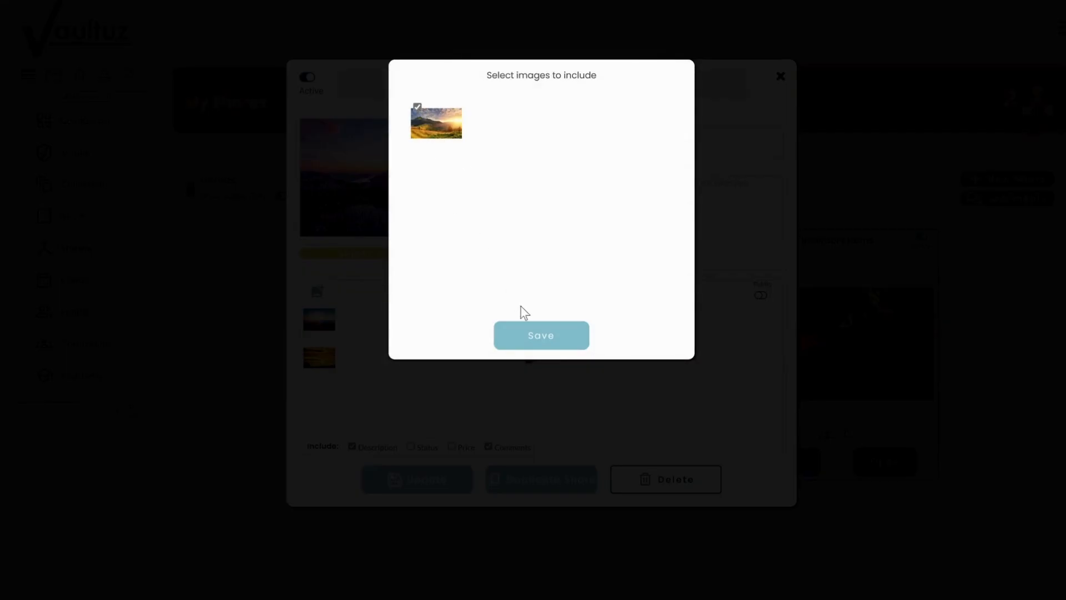
pyautogui.click(538, 336)
pyautogui.click(537, 250)
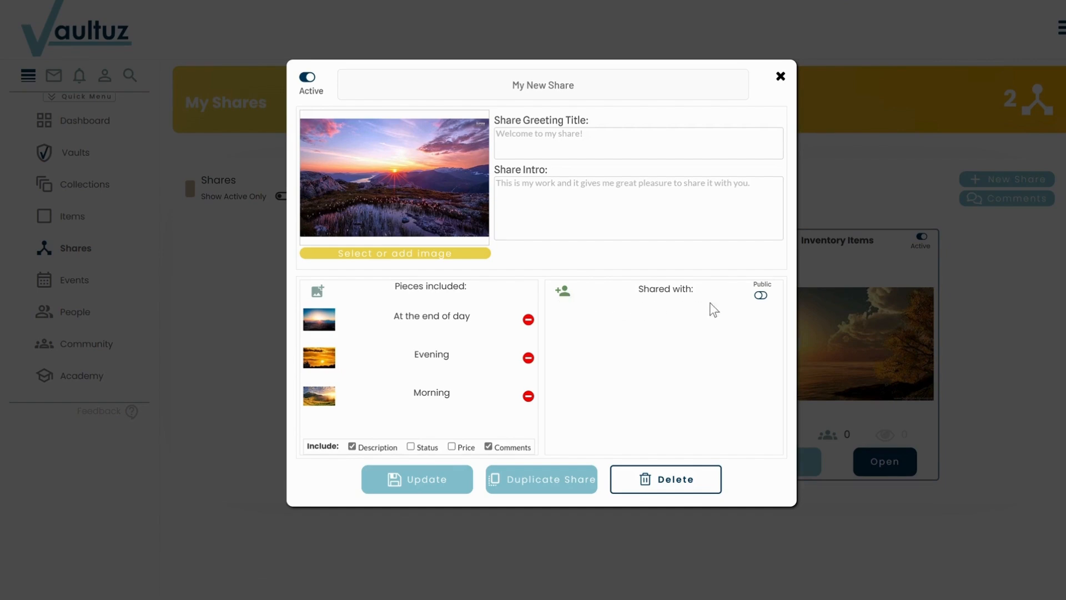
# Step: Turn on public access to view the share's link and QR code, and turn public access back off
pyautogui.click(761, 296)
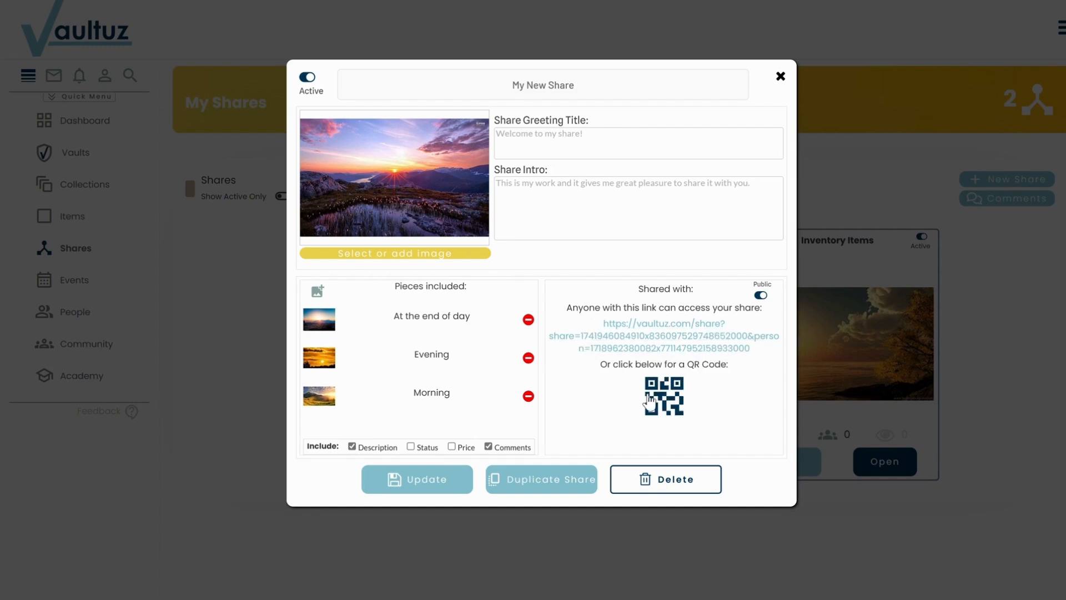
pyautogui.click(760, 297)
# Step: Share with the existing contact, with the option to send the share link turned off
pyautogui.click(562, 293)
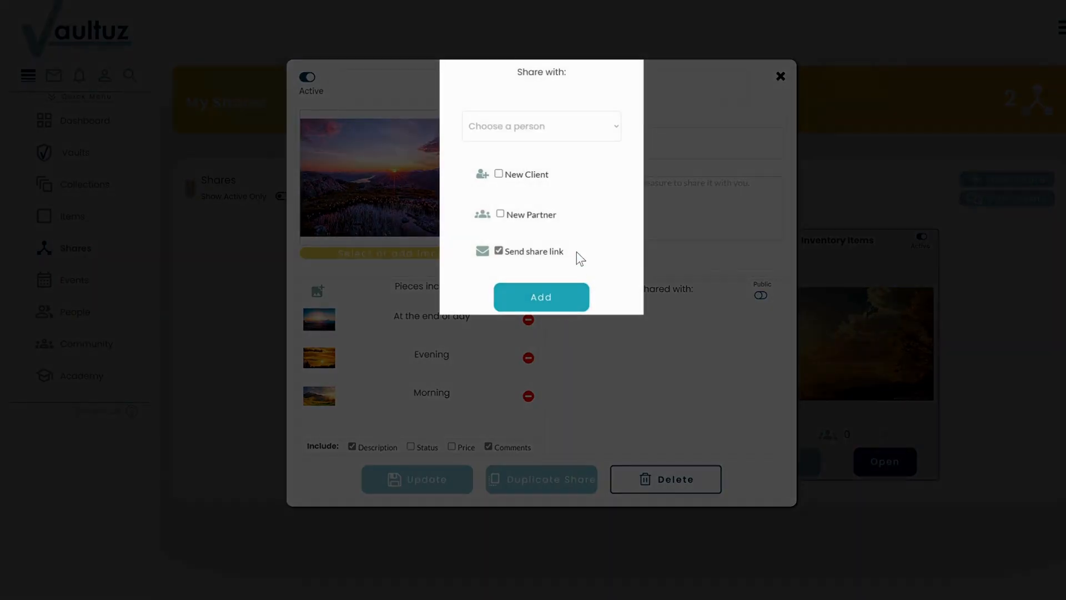
pyautogui.click(560, 126)
pyautogui.click(537, 178)
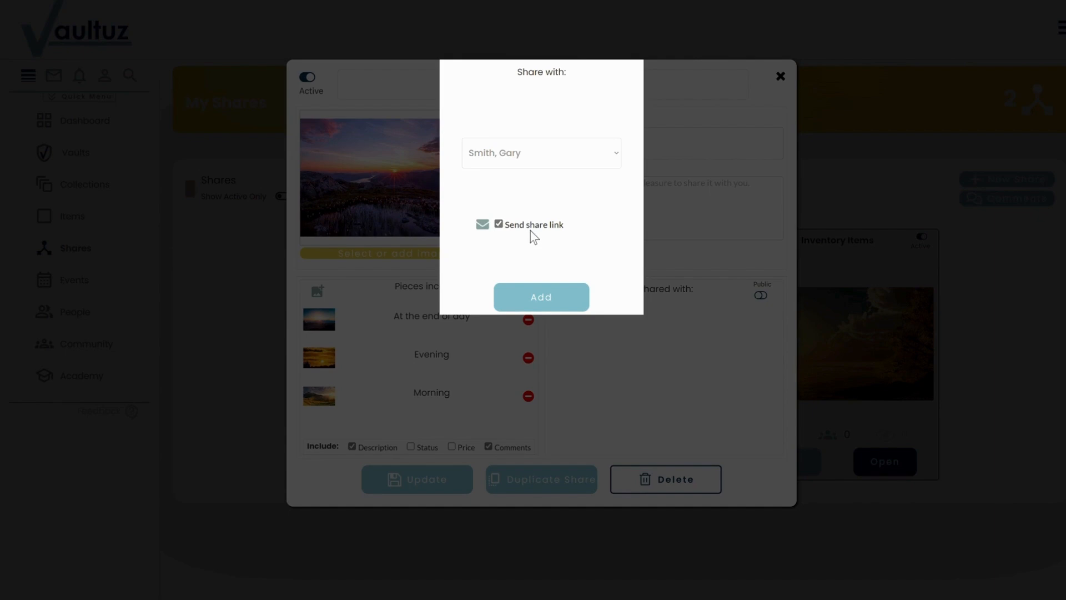
pyautogui.click(498, 224)
pyautogui.click(549, 299)
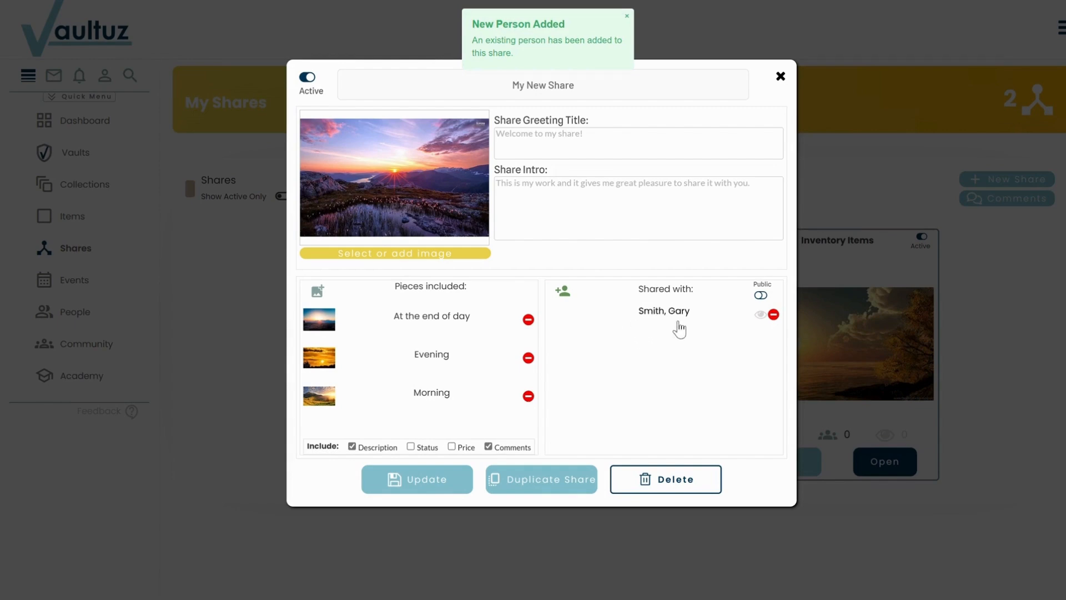
pyautogui.moveTo(761, 316)
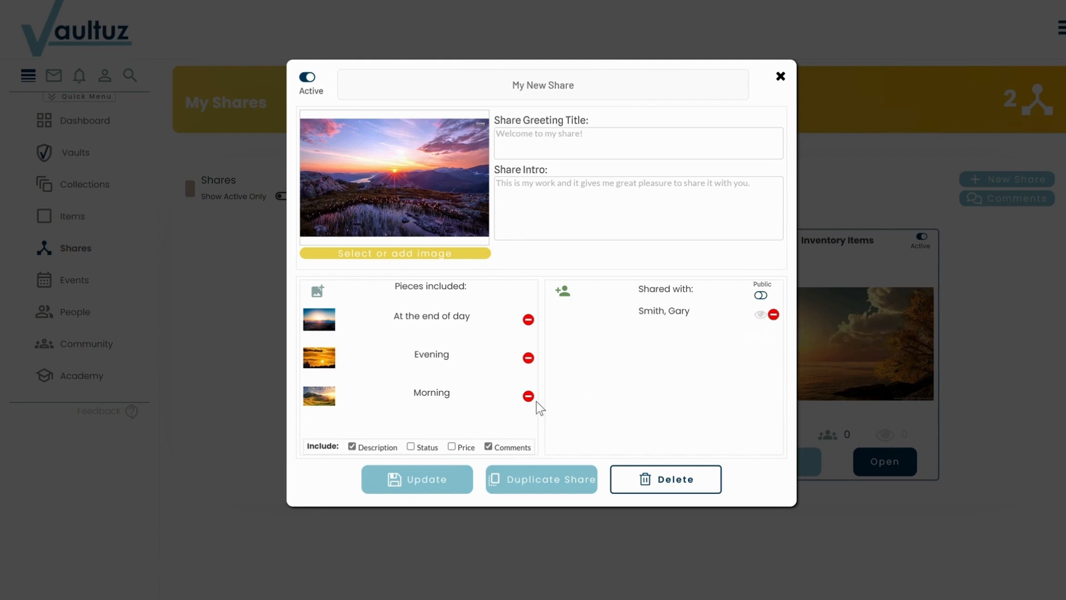
# Step: Exclude the description from the details included with the pieces and update the share
pyautogui.click(352, 446)
pyautogui.click(428, 481)
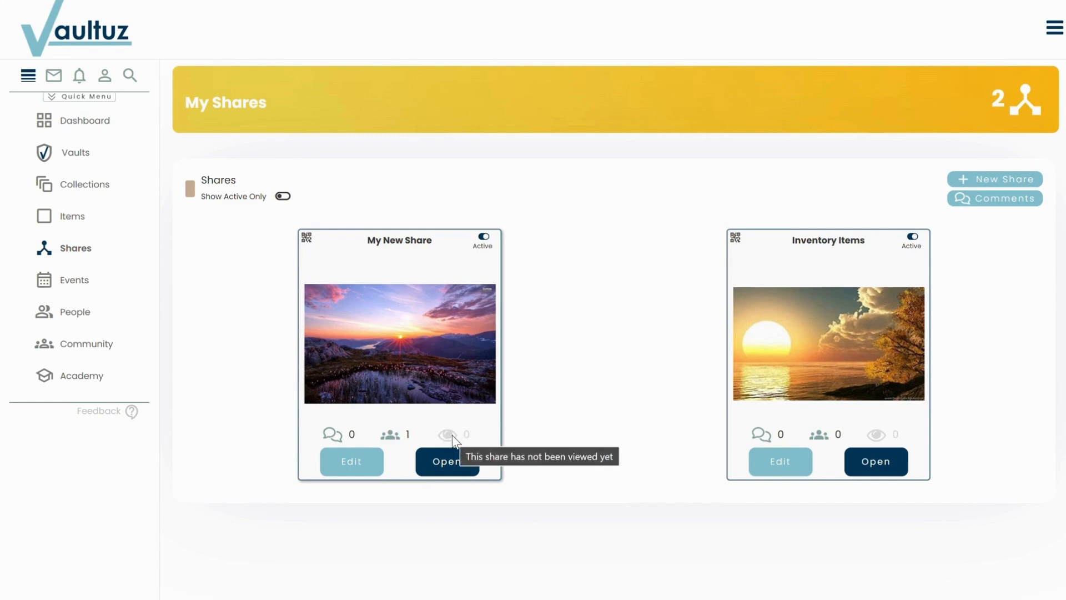
# Step: Open My New Share and look through its page down to the "At the end of day" piece
pyautogui.click(440, 464)
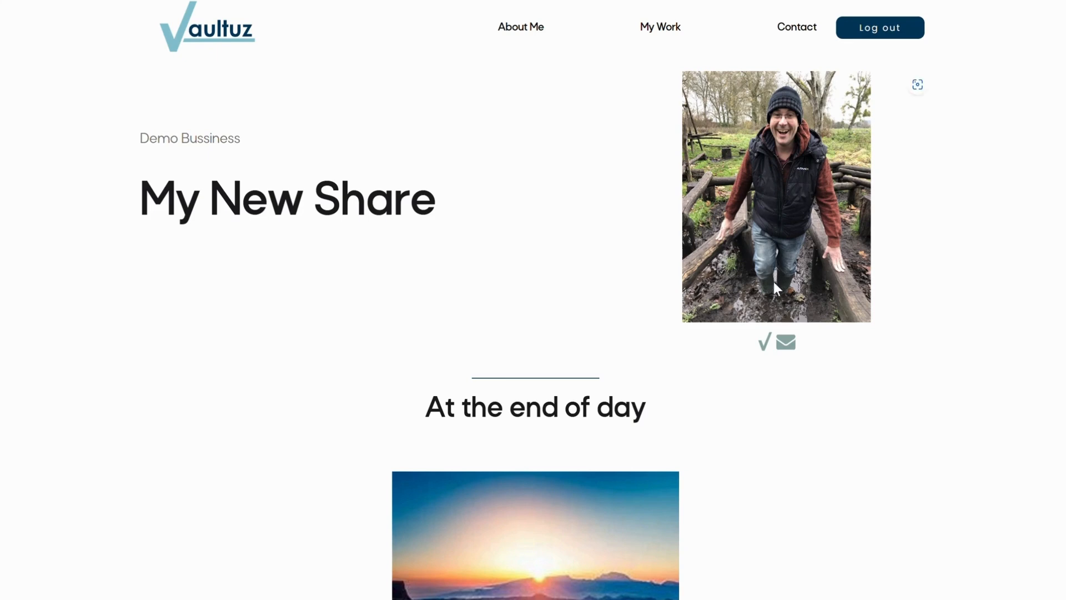
pyautogui.scroll(-4, 620, 340)
pyautogui.scroll(-2, 622, 339)
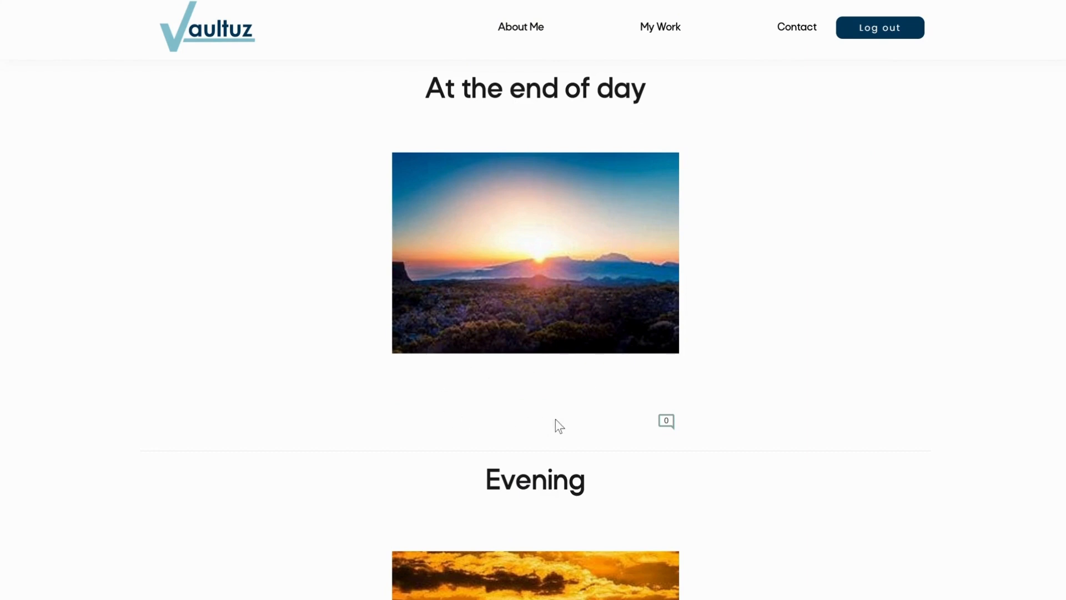
# Step: Add the comment "Lovely piece" with the commenter's name to the "At the end of day" piece and close its comments
pyautogui.click(666, 423)
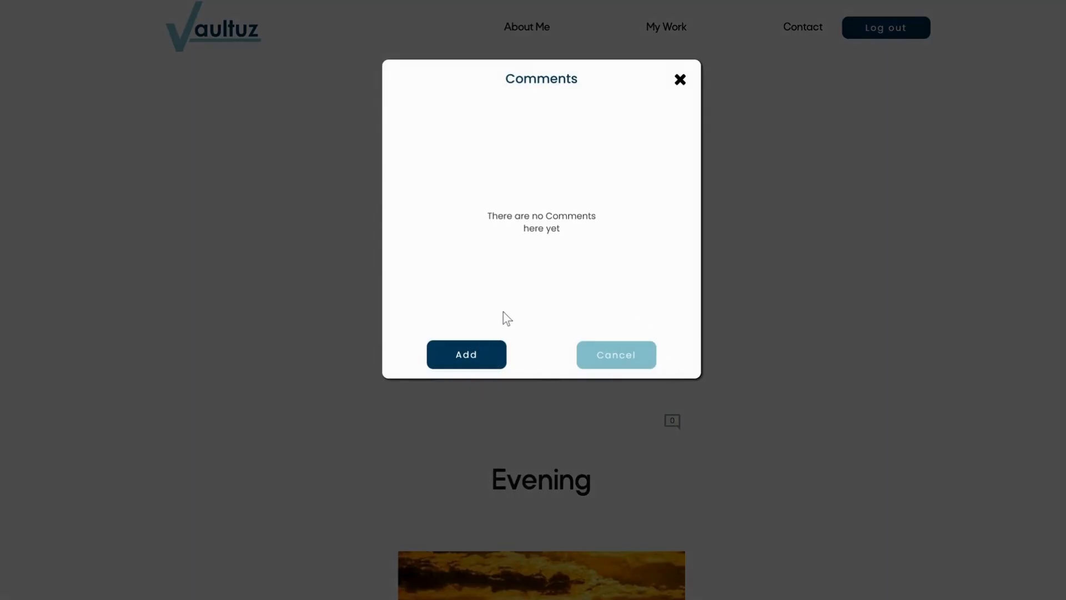
pyautogui.click(465, 354)
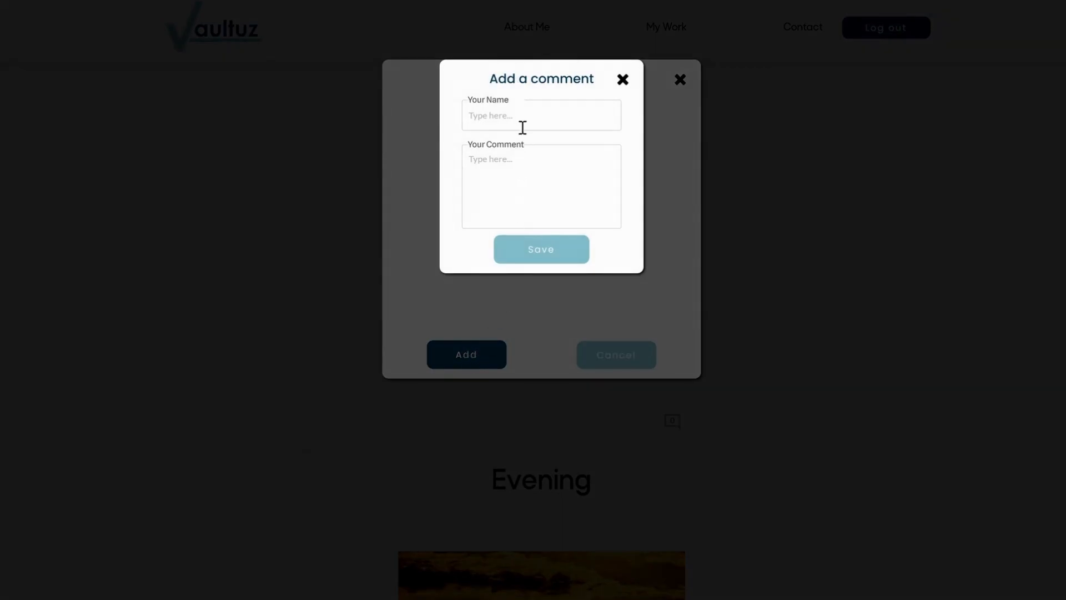
pyautogui.write('john')
pyautogui.write('4ovely')
pyautogui.write(' piece')
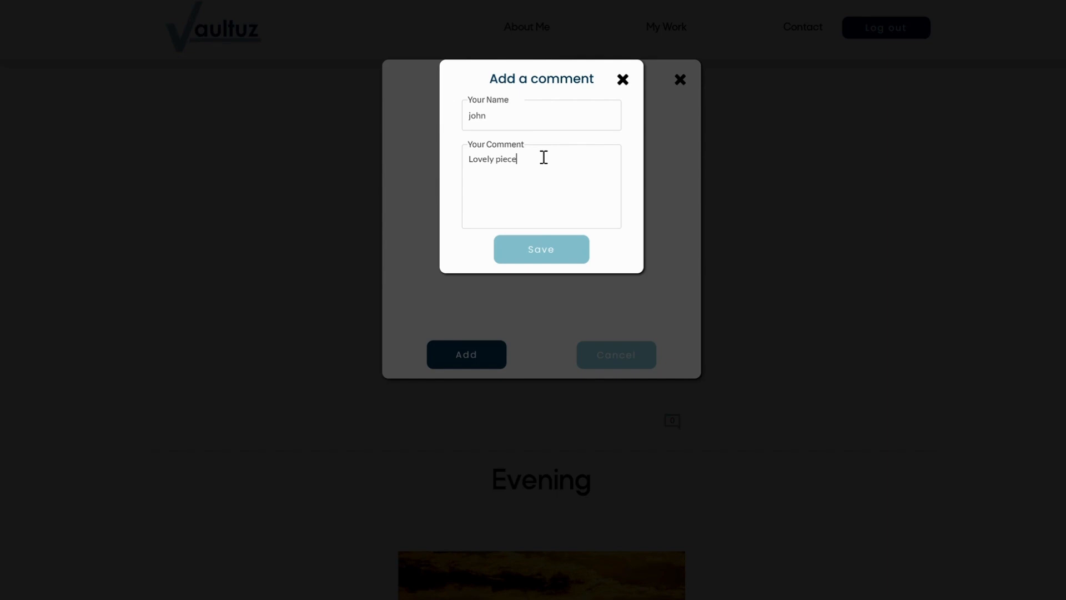
pyautogui.click(543, 253)
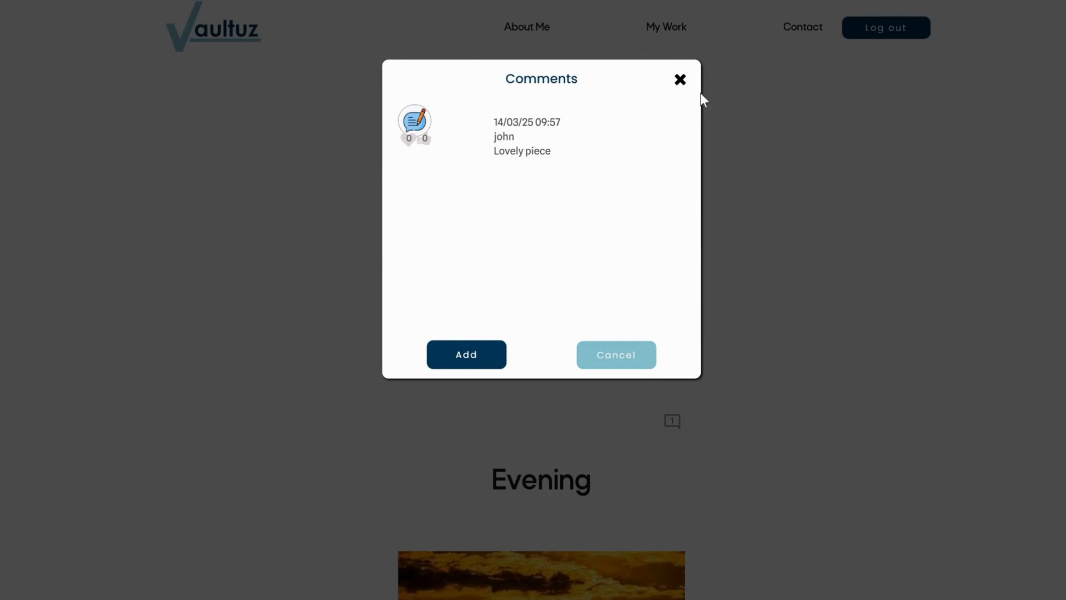
pyautogui.click(680, 81)
# Step: Look through the rest of the shared page, viewing both Evening images, the Morning piece and the contact form
pyautogui.scroll(-5, 616, 400)
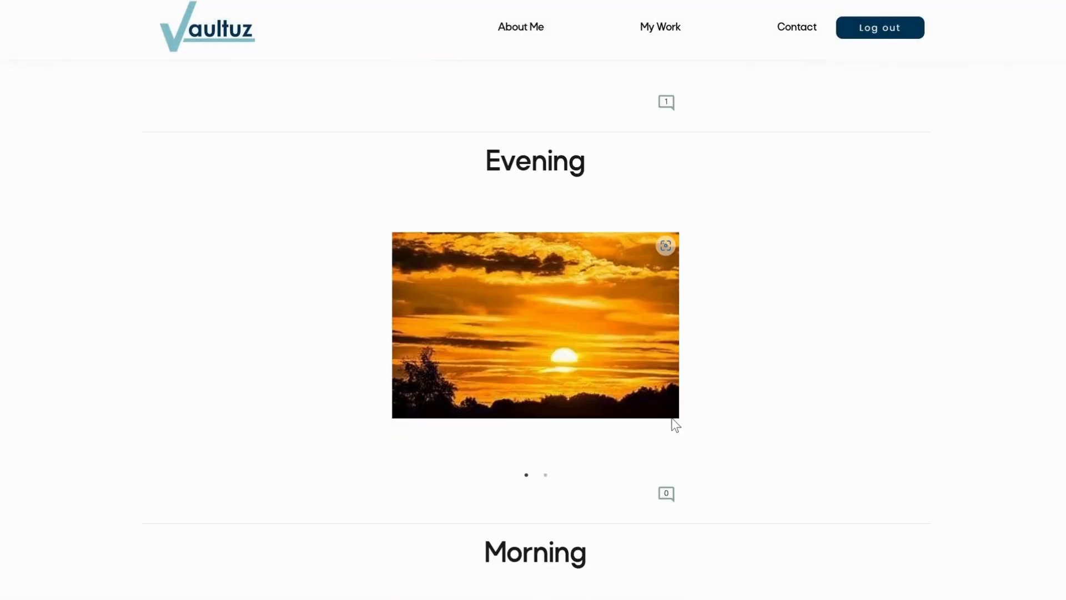
pyautogui.click(545, 476)
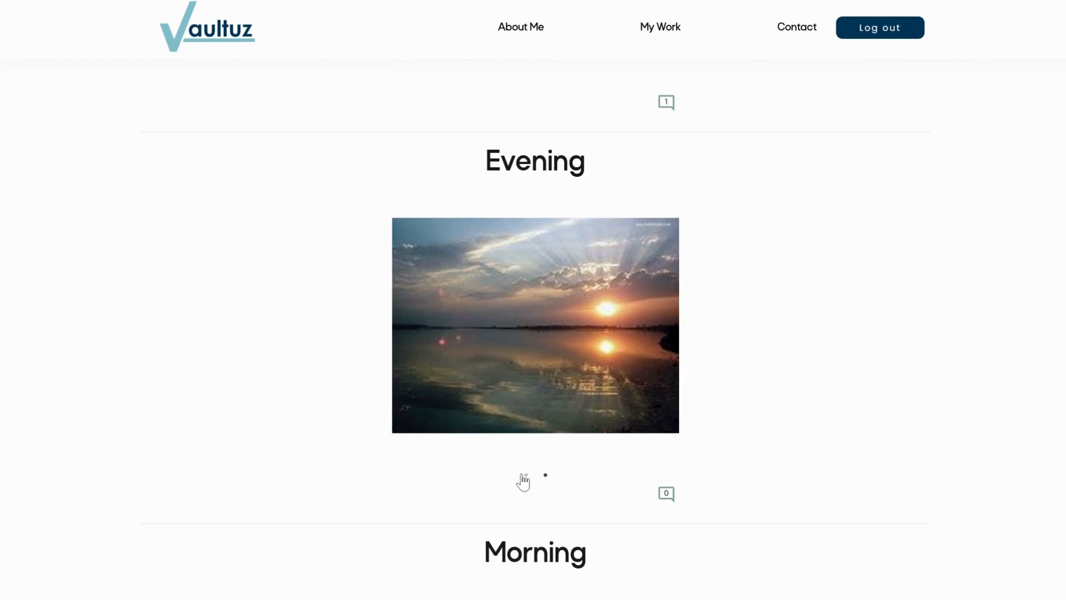
pyautogui.click(525, 476)
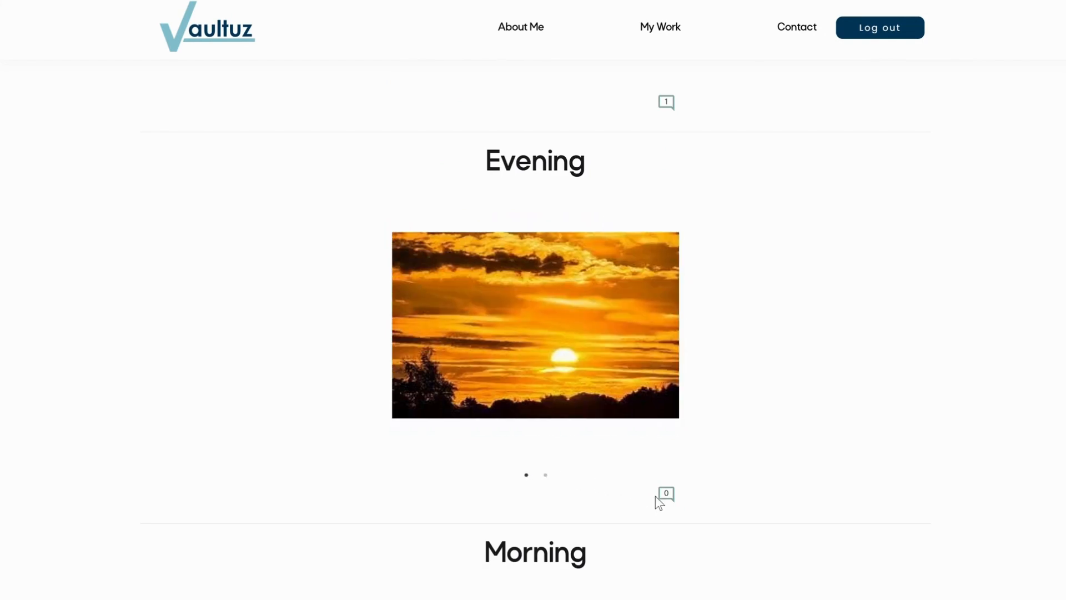
pyautogui.scroll(-6, 666, 499)
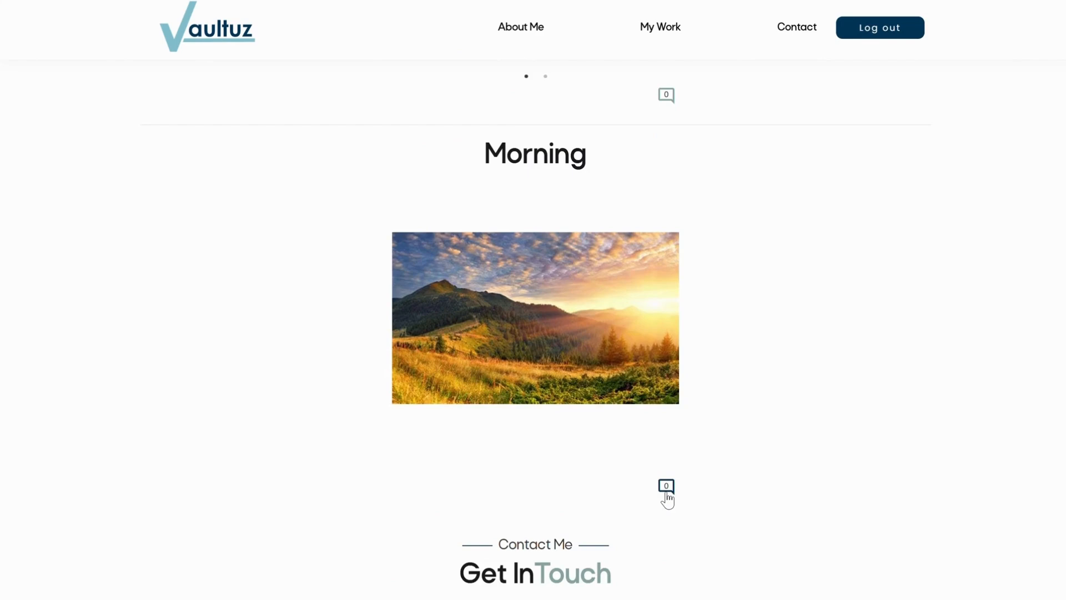
pyautogui.scroll(-1, 667, 494)
pyautogui.scroll(-5, 667, 500)
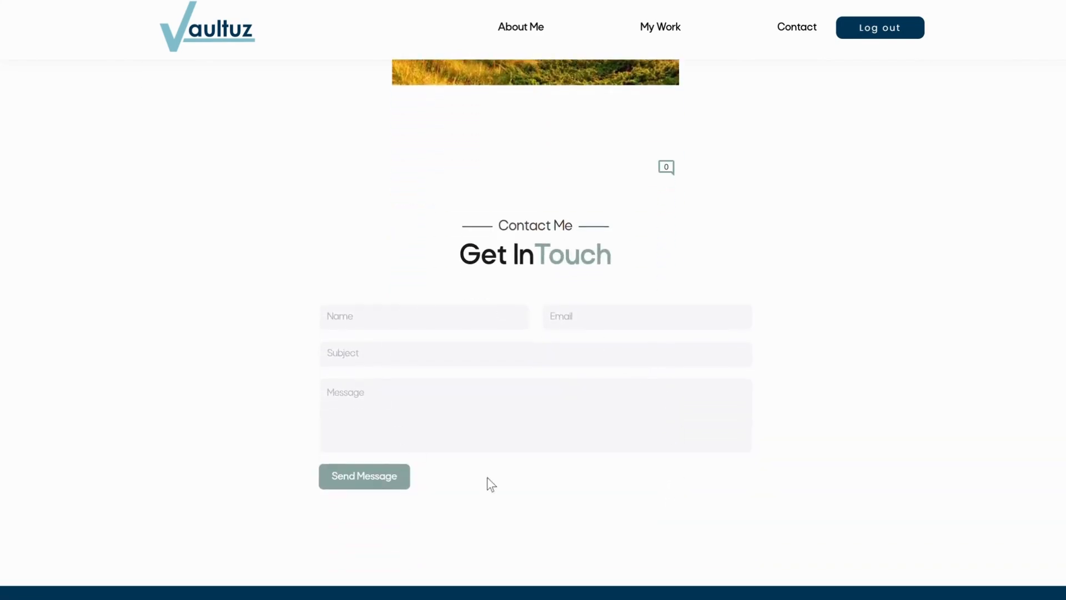
pyautogui.scroll(15, 651, 357)
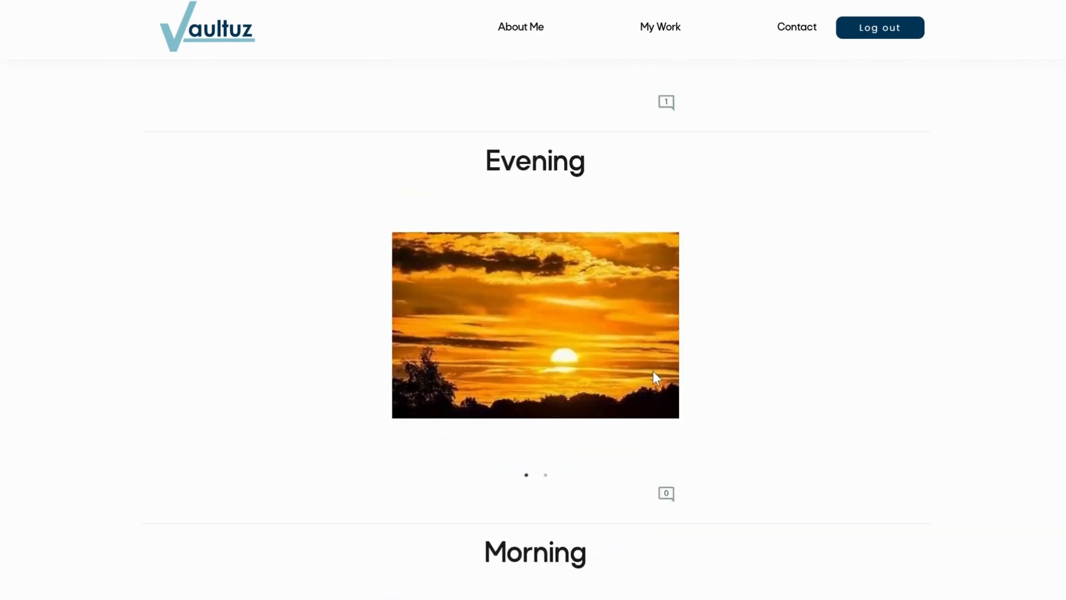
pyautogui.scroll(5, 654, 377)
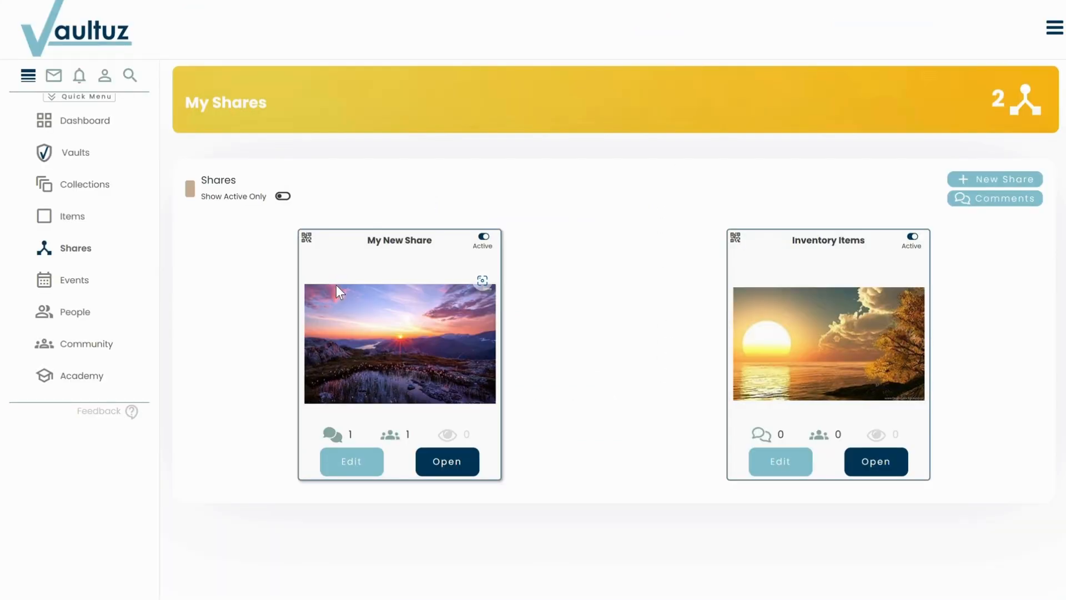
# Step: Deactivate My New Share and make it active again
pyautogui.click(486, 238)
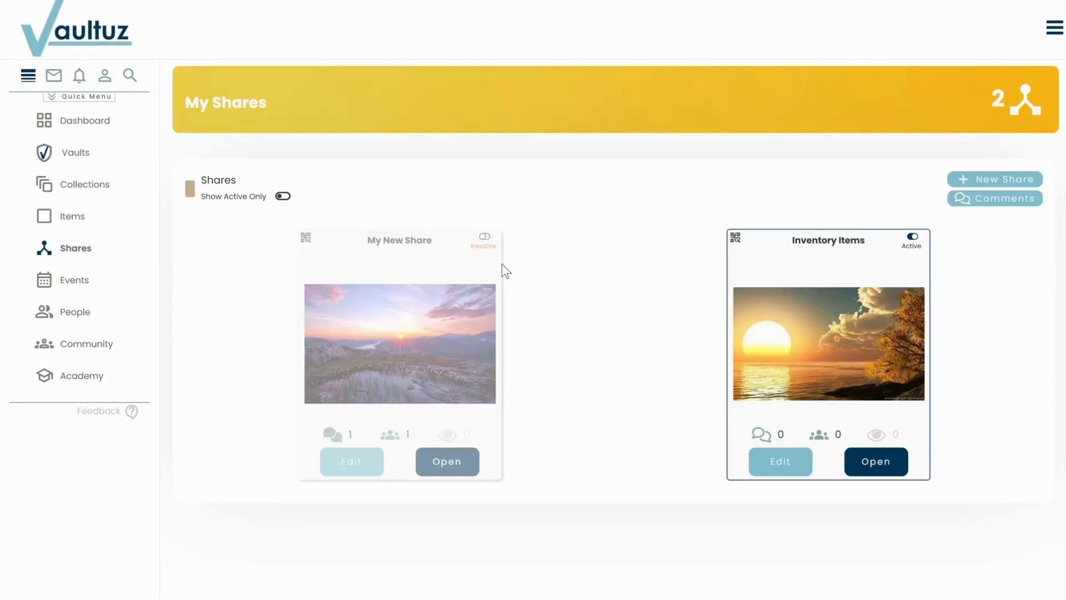
pyautogui.click(484, 238)
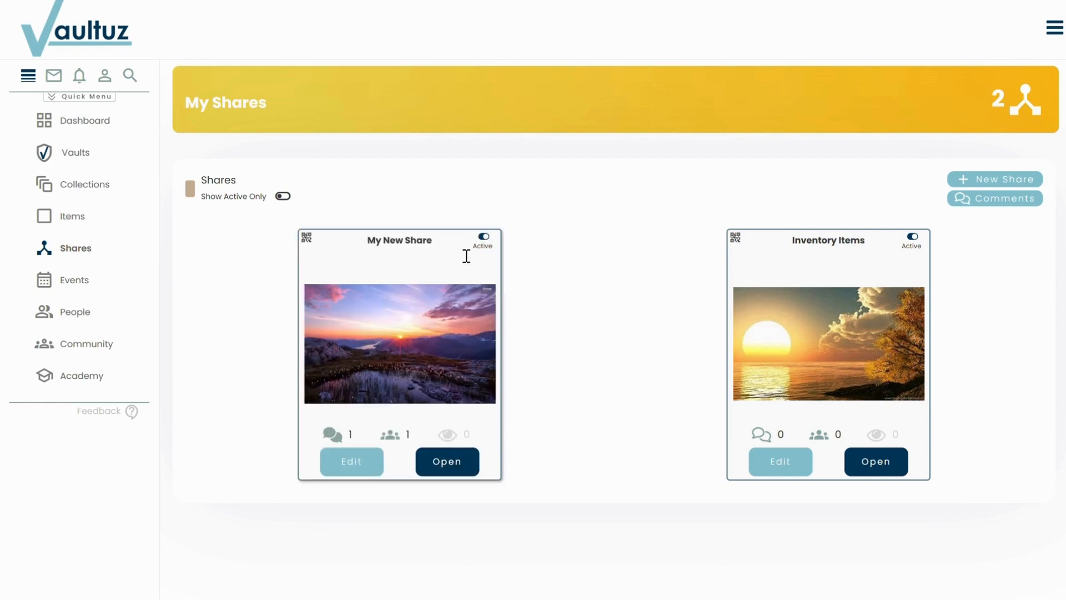
# Step: View the comments on My New Share, give the "Lovely piece" comment a thumbs-up and close the comments
pyautogui.click(335, 438)
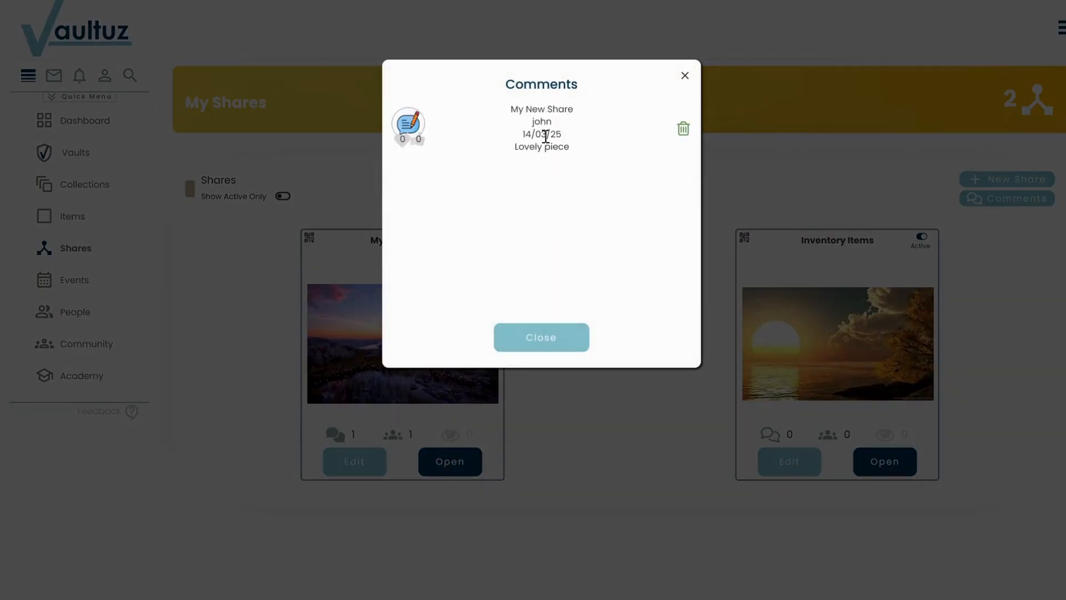
pyautogui.click(418, 141)
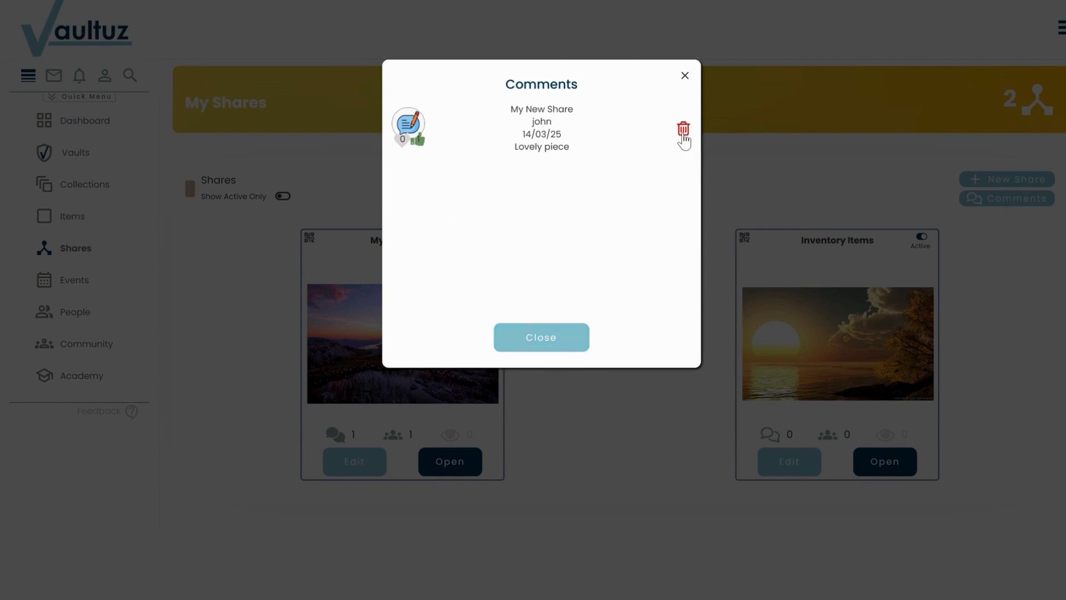
pyautogui.click(540, 344)
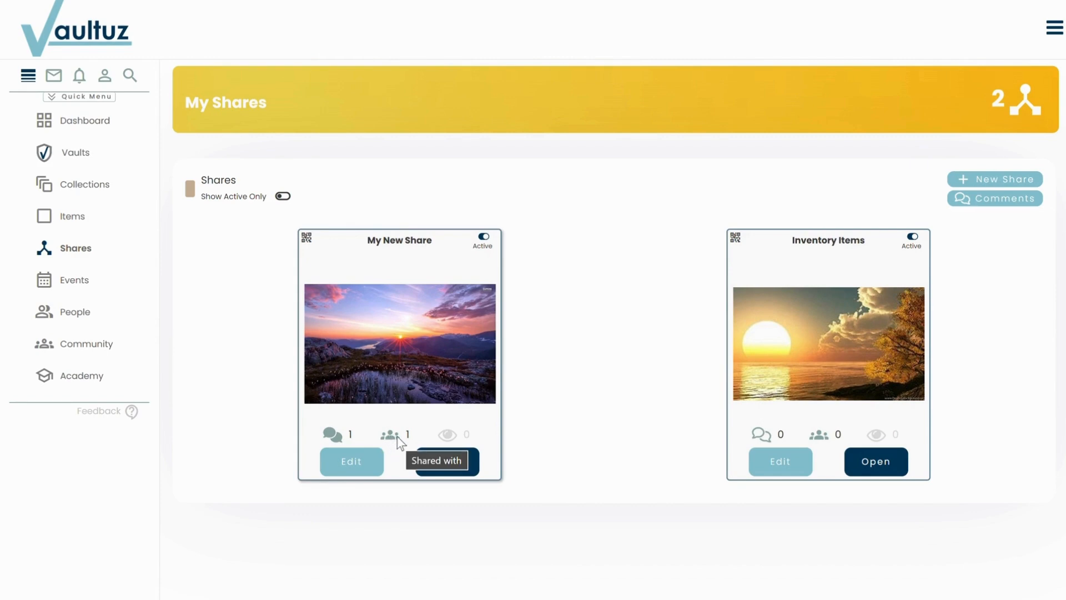
# Step: Open My New Share for editing to review its settings, and close it without updating
pyautogui.click(356, 461)
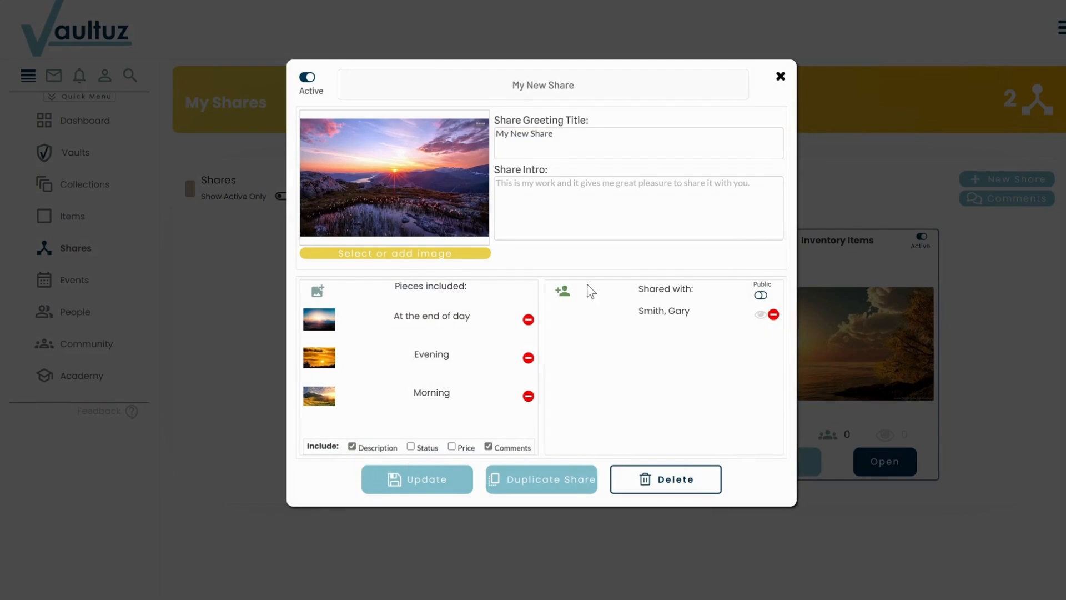
pyautogui.click(306, 77)
pyautogui.click(781, 77)
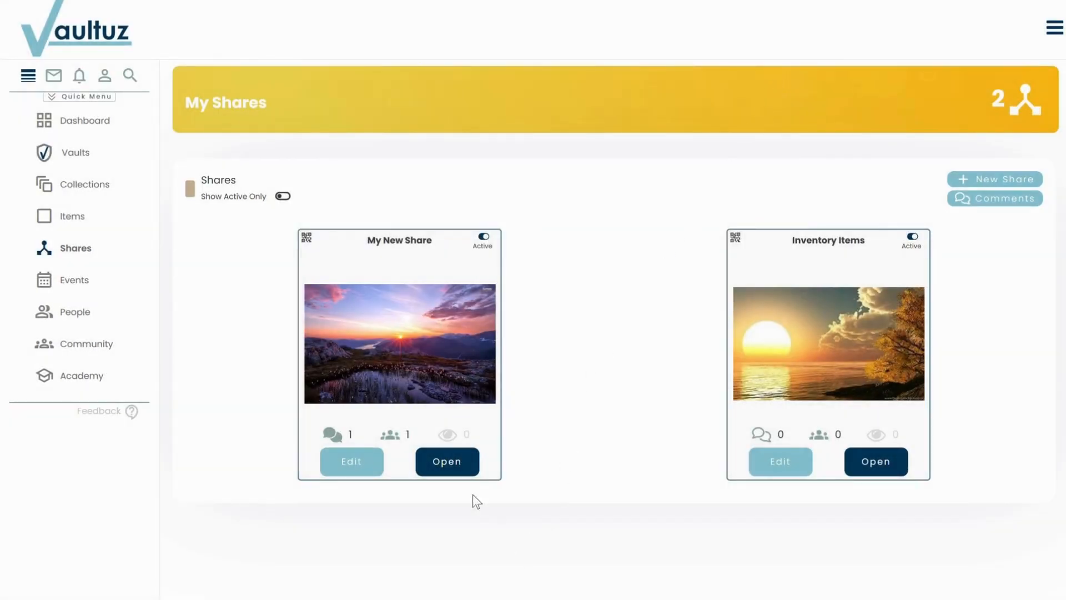
# Step: View the QR code of My New Share, select the full share link below it and close the QR code
pyautogui.click(306, 238)
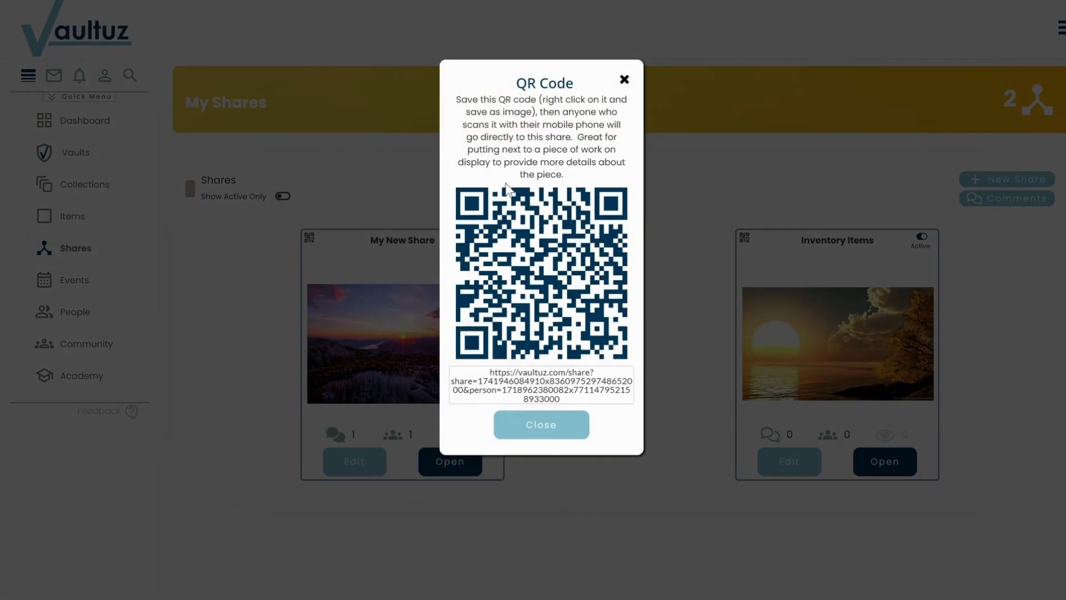
pyautogui.doubleClick(528, 392)
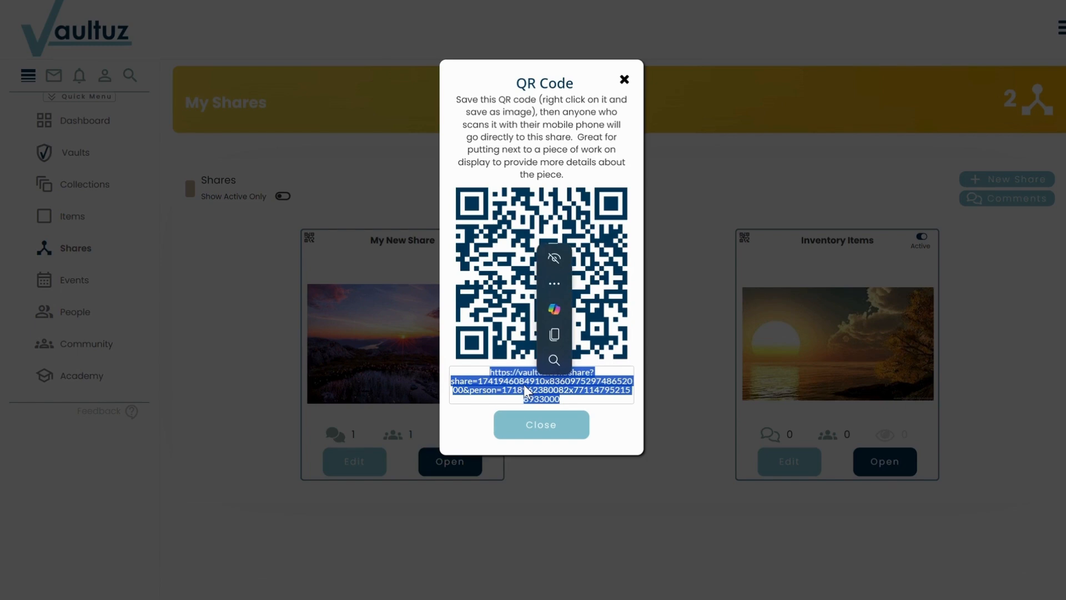
pyautogui.tripleClick(525, 385)
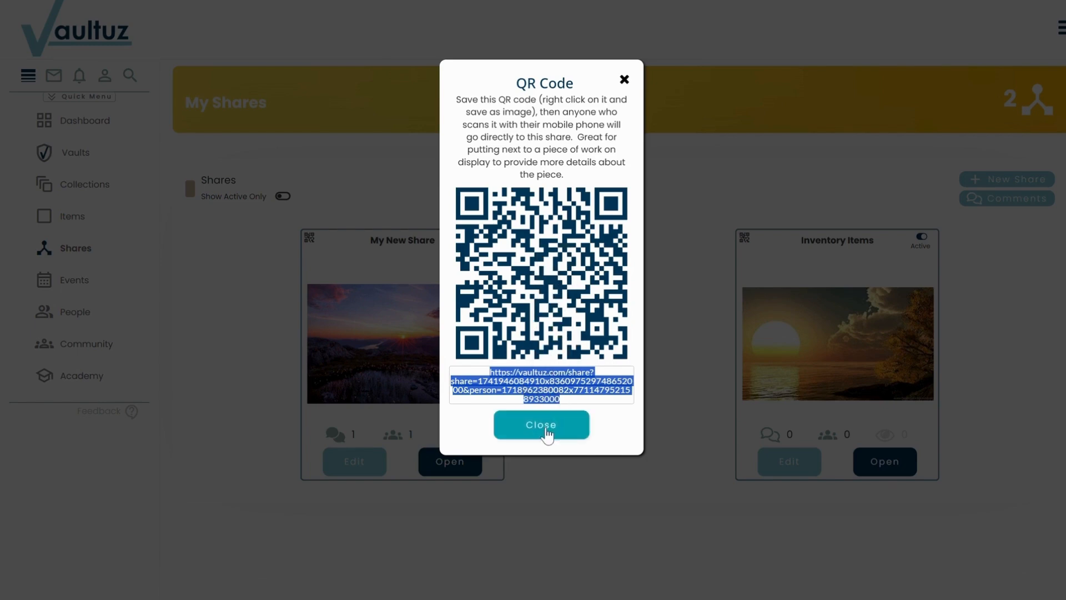
pyautogui.click(565, 431)
pyautogui.click(565, 431)
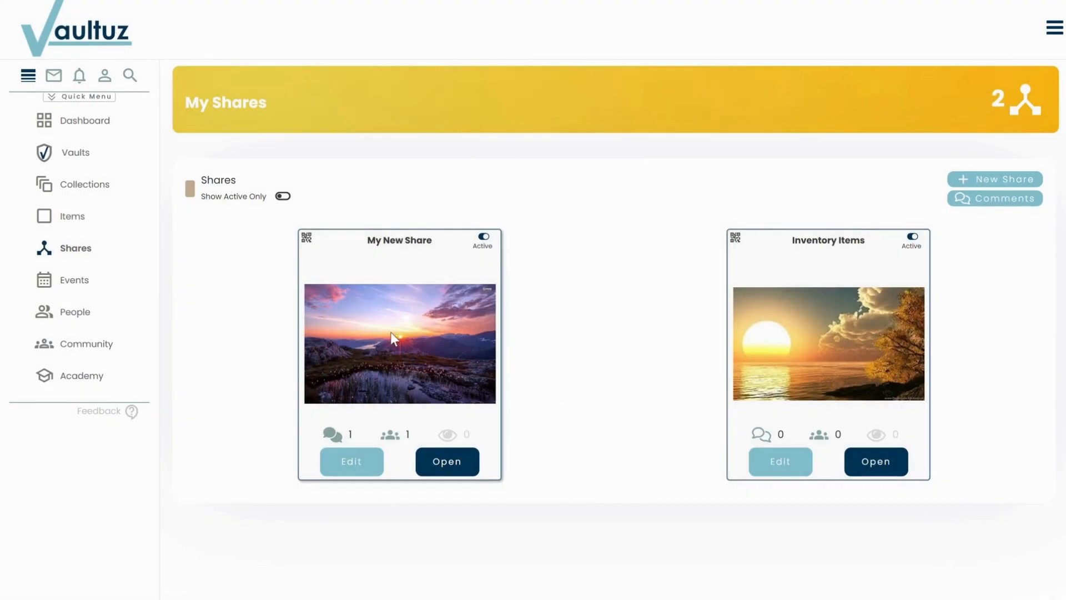